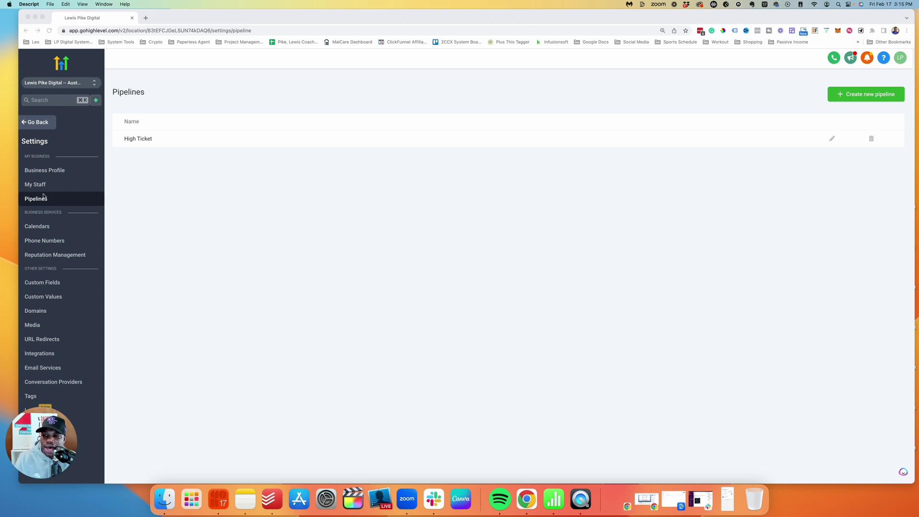
- Start a new Round Robin Booking calendar from the calendar settings
{"action": "left_click", "coordinate": [39, 229]}
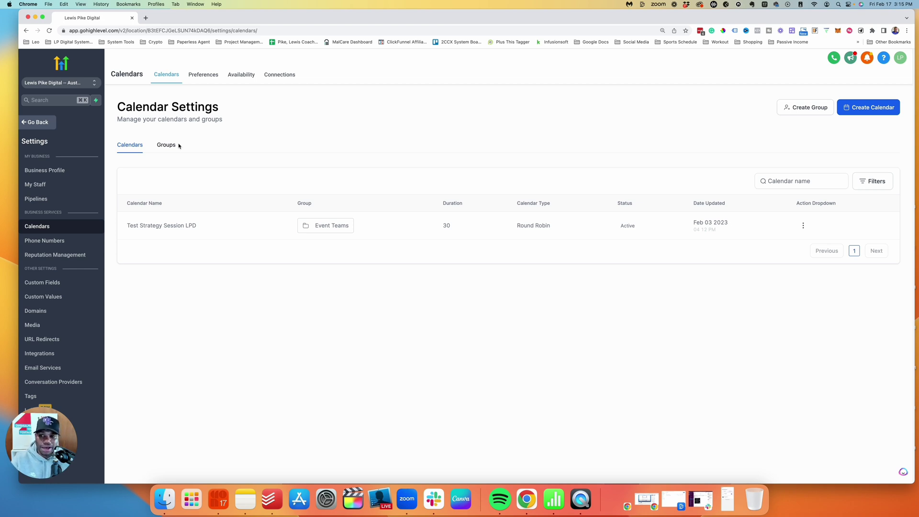
{"action": "left_click", "coordinate": [847, 112]}
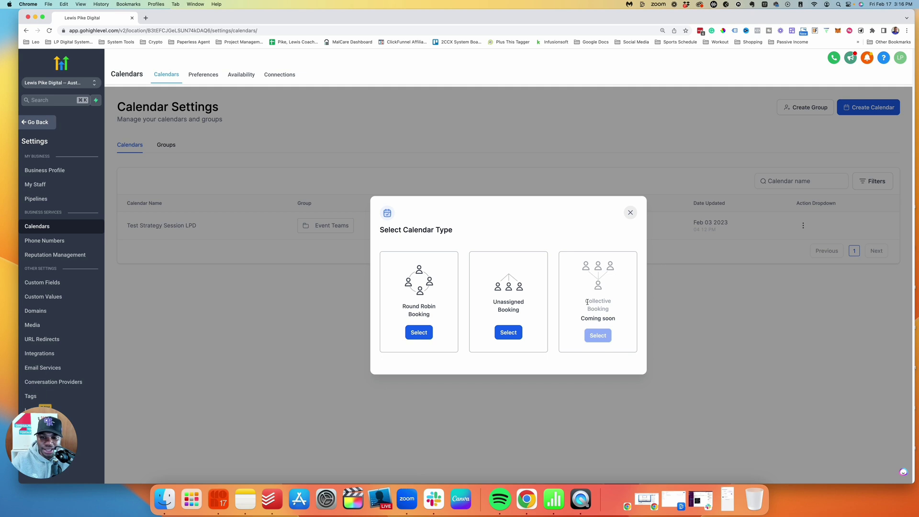
{"action": "left_click", "coordinate": [420, 333]}
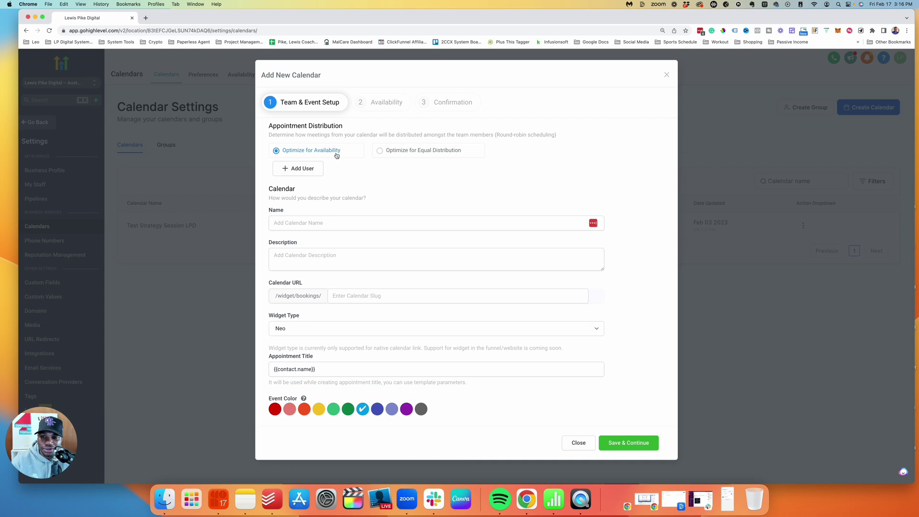
- Add the available team member to the appointment distribution, keeping the user at Medium Priority
{"action": "left_click", "coordinate": [305, 170]}
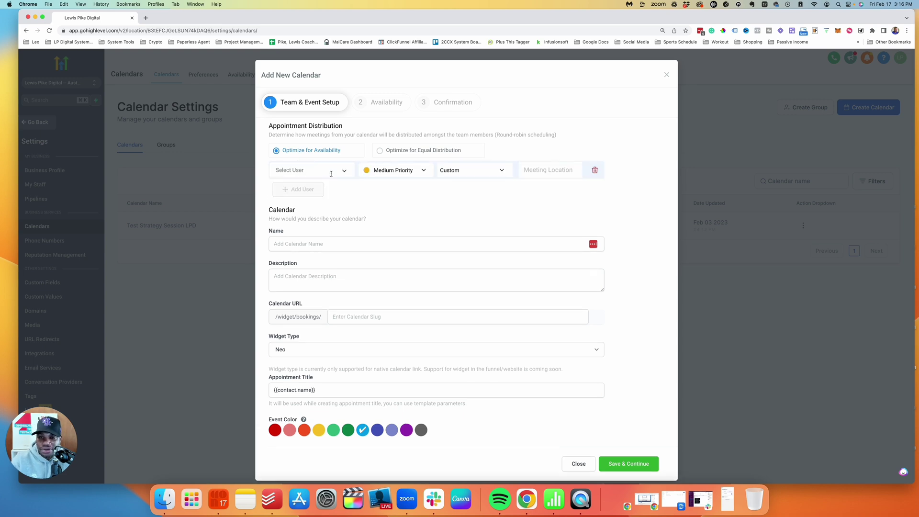
{"action": "left_click", "coordinate": [330, 172]}
{"action": "left_click", "coordinate": [309, 187]}
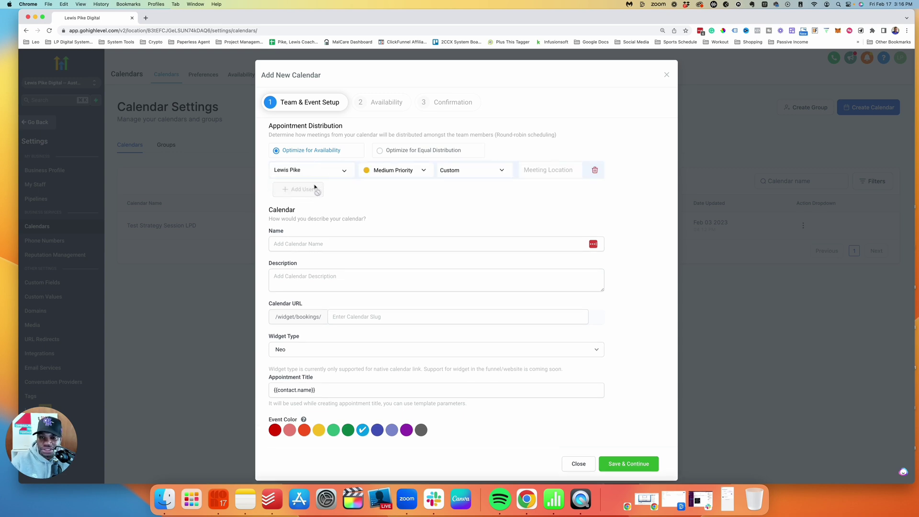
{"action": "left_click", "coordinate": [391, 170]}
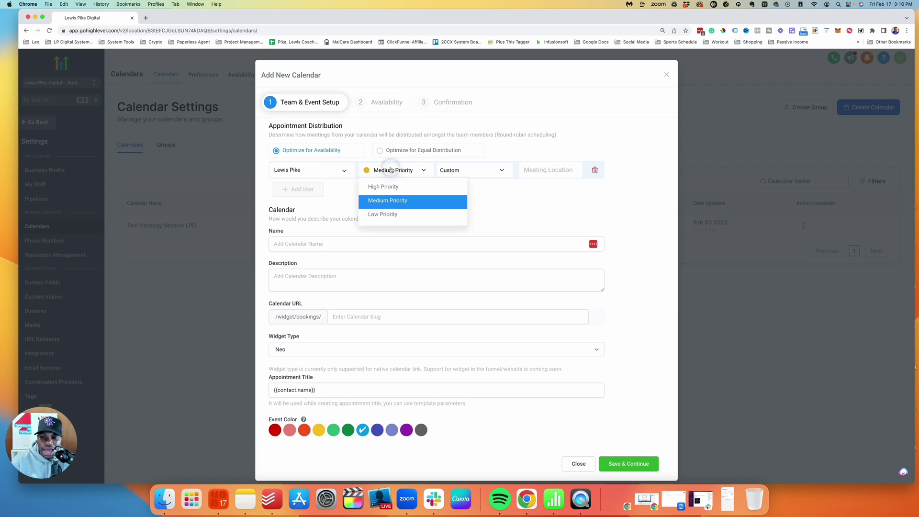
{"action": "left_click", "coordinate": [333, 215]}
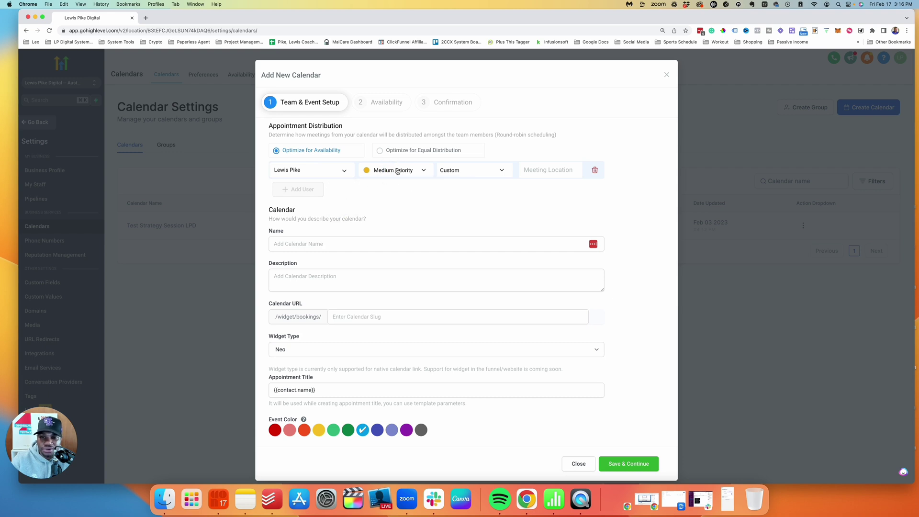
{"action": "left_click", "coordinate": [396, 171]}
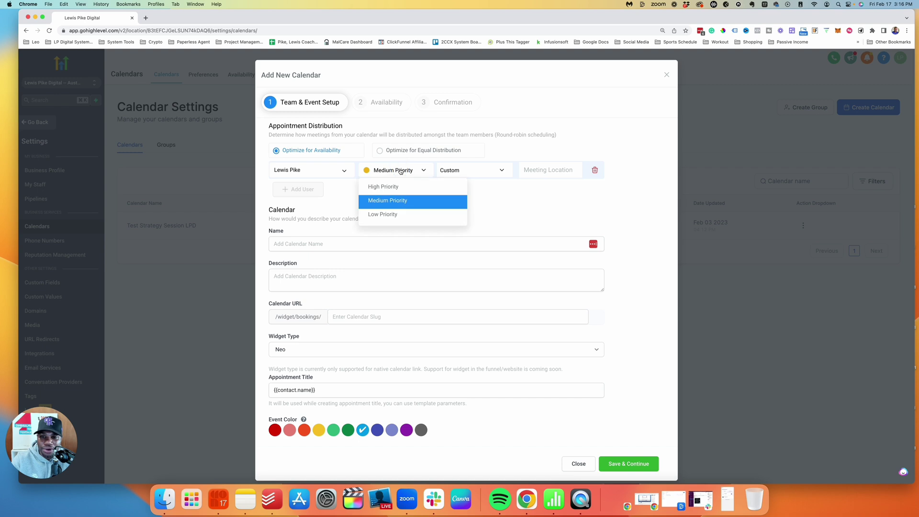
{"action": "left_click", "coordinate": [349, 211]}
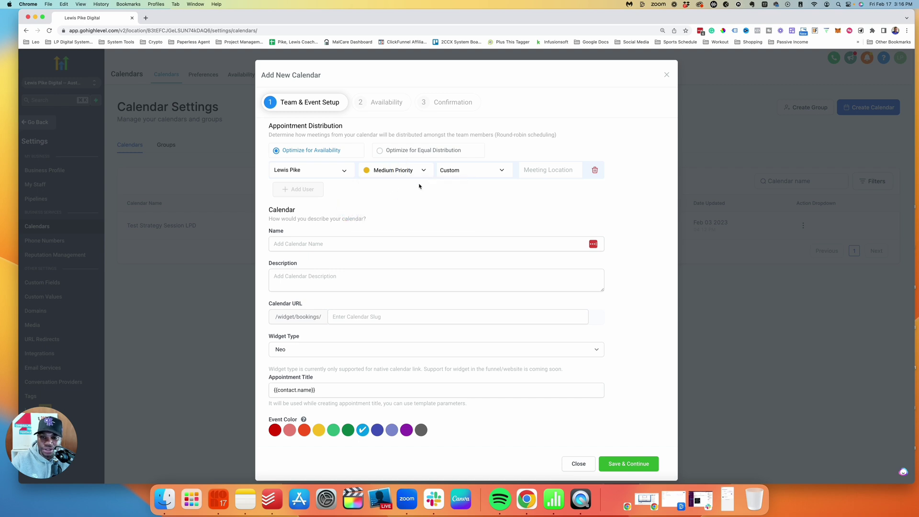
- Set the added team member's meeting location to the connected Zoom account
{"action": "left_click", "coordinate": [473, 171]}
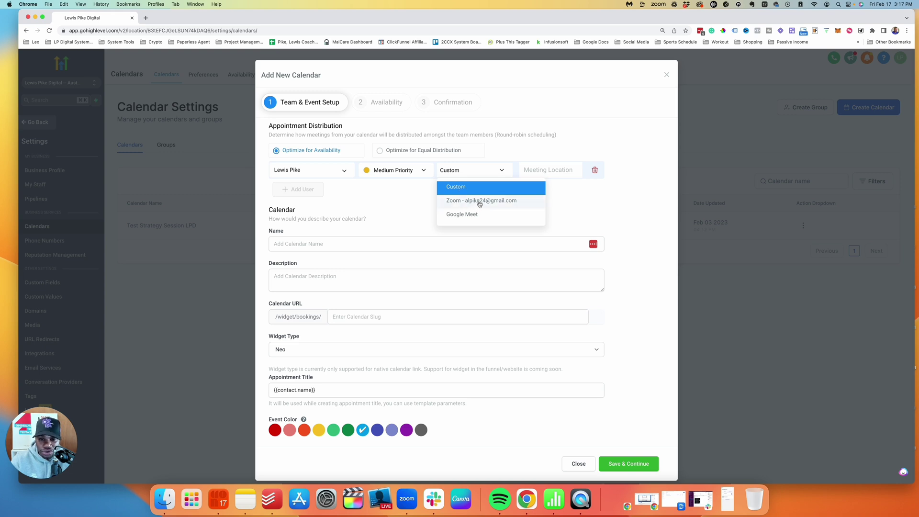
{"action": "left_click", "coordinate": [427, 212]}
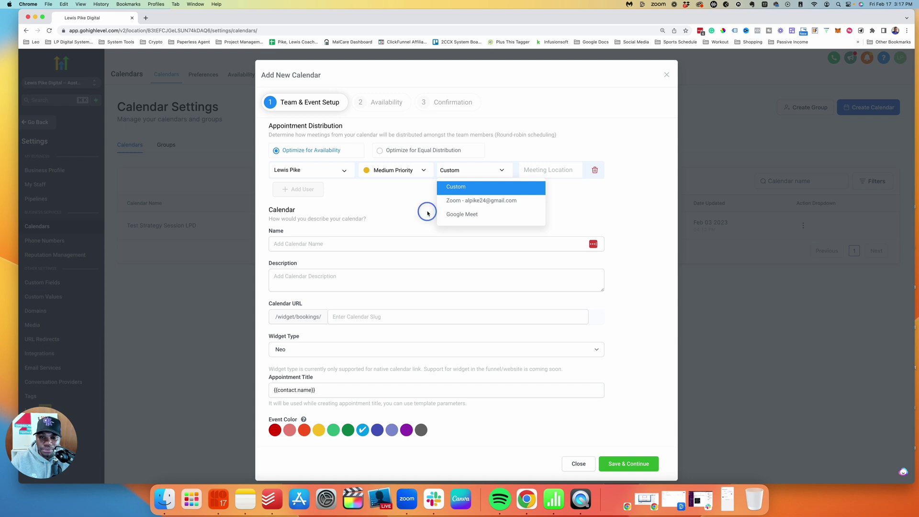
{"action": "left_click", "coordinate": [465, 173]}
{"action": "left_click", "coordinate": [467, 200]}
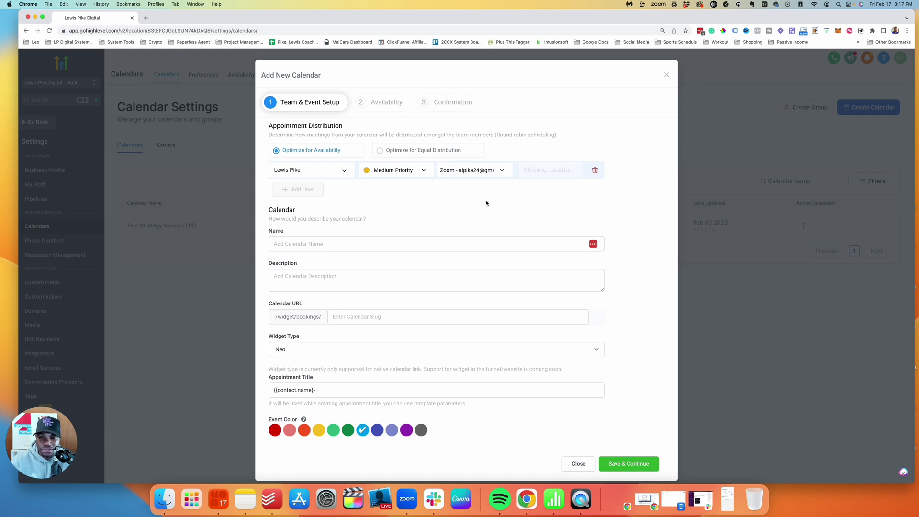
{"action": "left_click", "coordinate": [486, 203]}
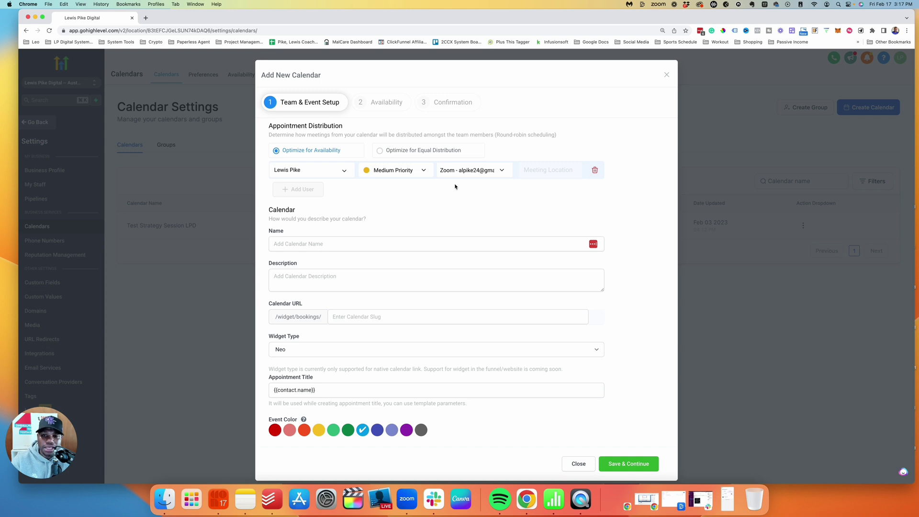
- Name the new calendar "Onboarding Call"
{"action": "left_click", "coordinate": [358, 238]}
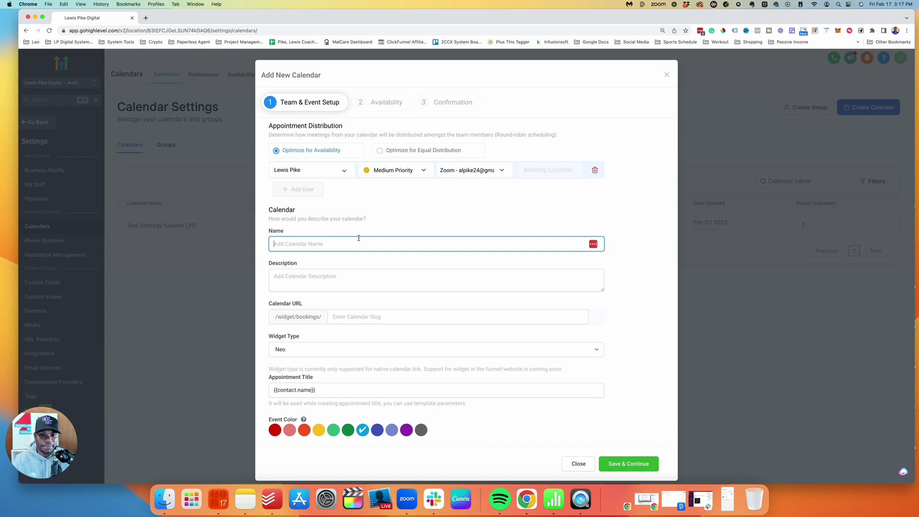
{"action": "type", "text": "Lei"}
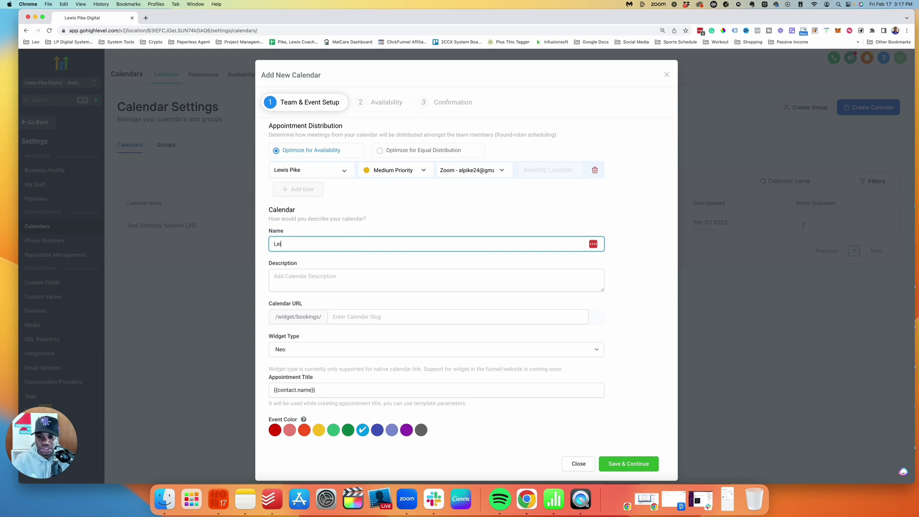
{"action": "key", "text": "BackSpace"}
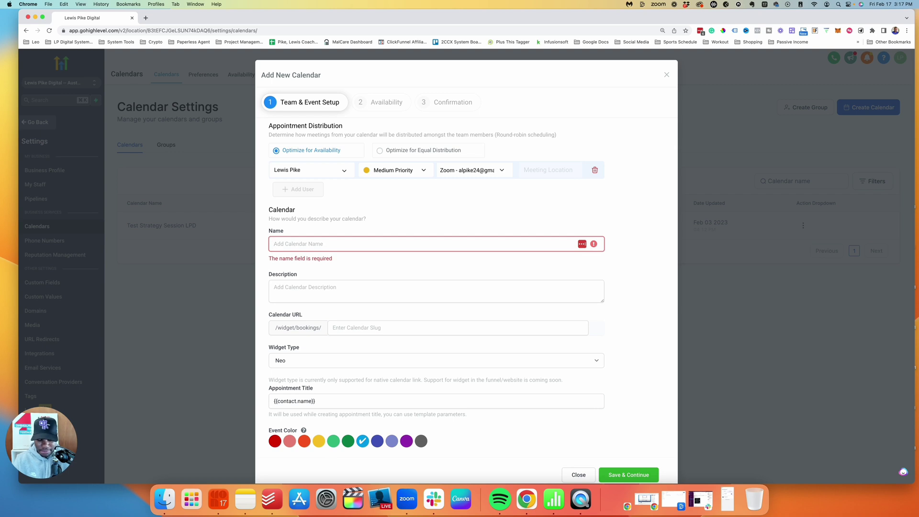
{"action": "type", "text": "Ob"}
{"action": "key", "text": "BackSpace"}
{"action": "type", "text": "nobar"}
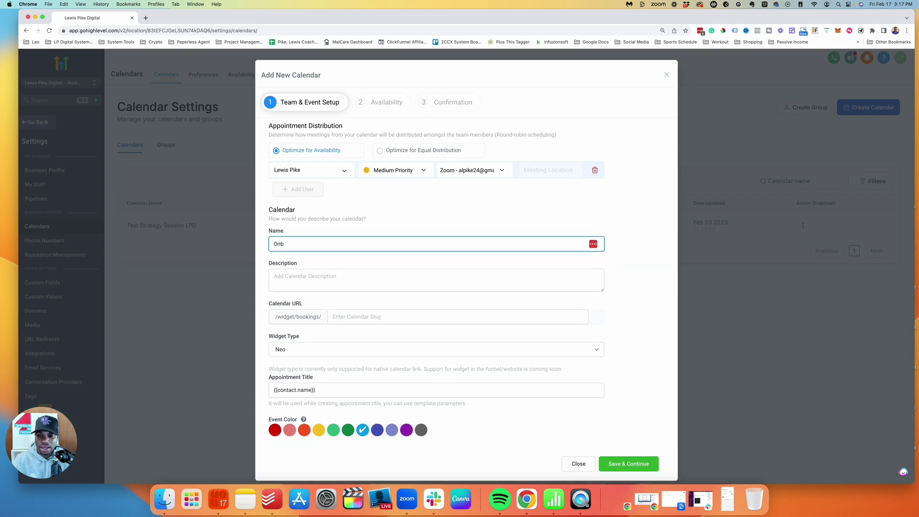
{"action": "type", "text": "oarding Call"}
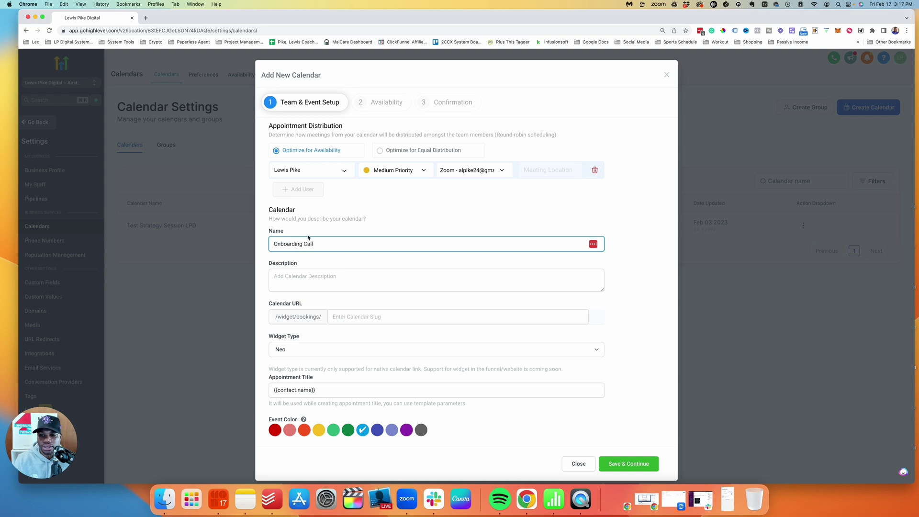
{"action": "left_click", "coordinate": [307, 280]}
{"action": "left_click", "coordinate": [322, 242]}
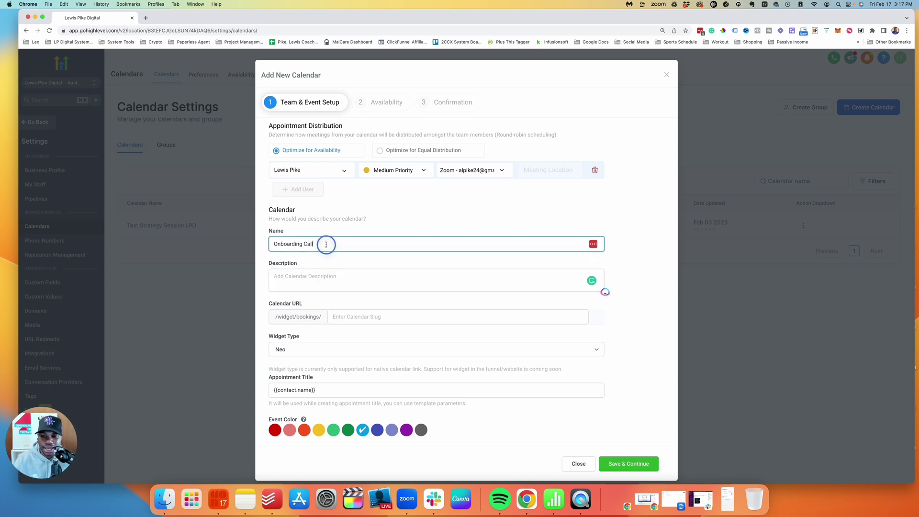
{"action": "key", "text": "super+a"}
{"action": "type", "text": "https://youtu.be/qeX2TziXooQ"}
{"action": "key", "text": "super+z"}
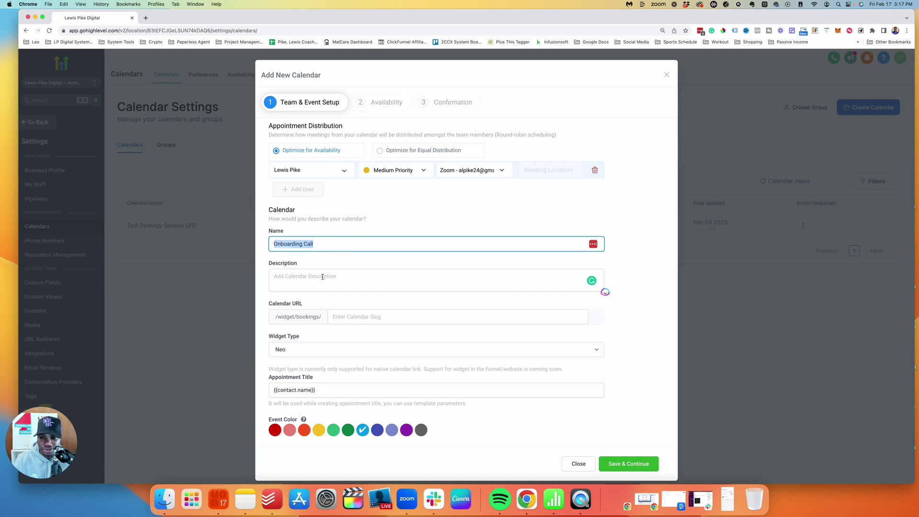
- Enter the calendar description "Onboarding Call to introduce you to the team", correcting the spelling of "introduce"
{"action": "left_click", "coordinate": [320, 278]}
{"action": "type", "text": "Onb"}
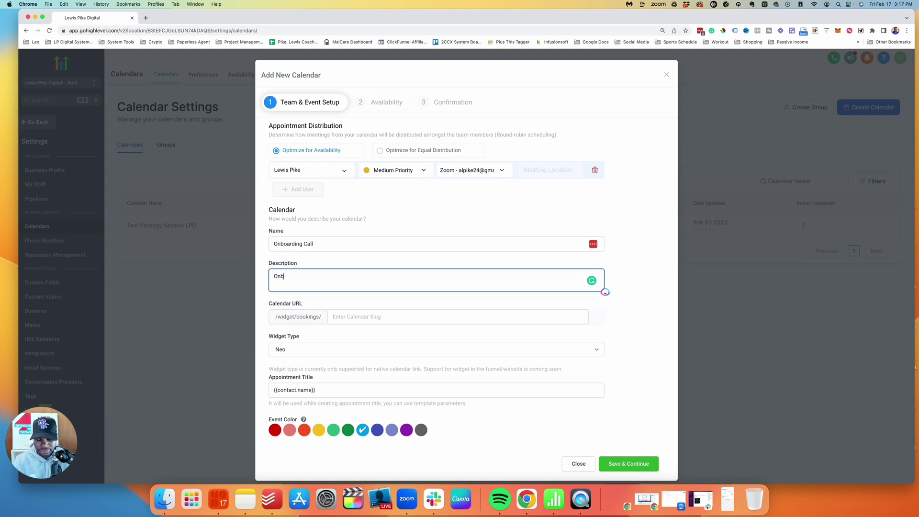
{"action": "type", "text": "oarding Cal"}
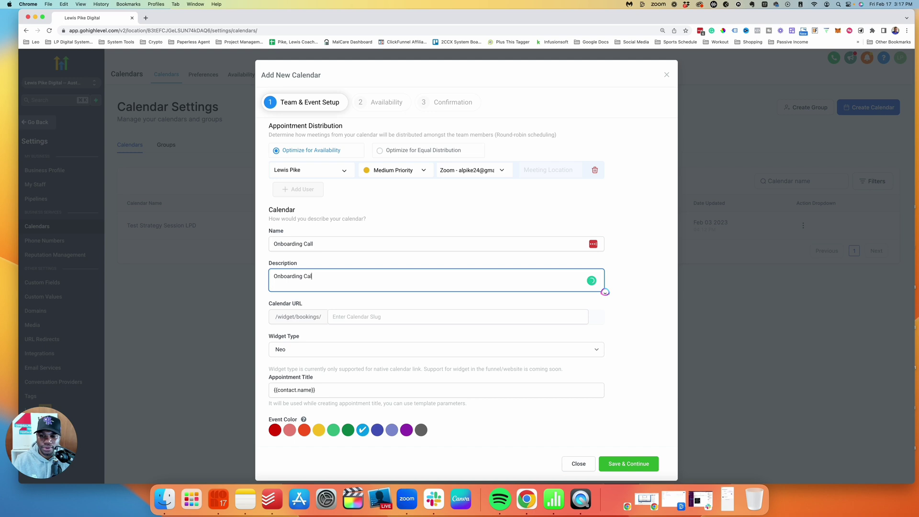
{"action": "type", "text": "l to o"}
{"action": "key", "text": "BackSpace"}
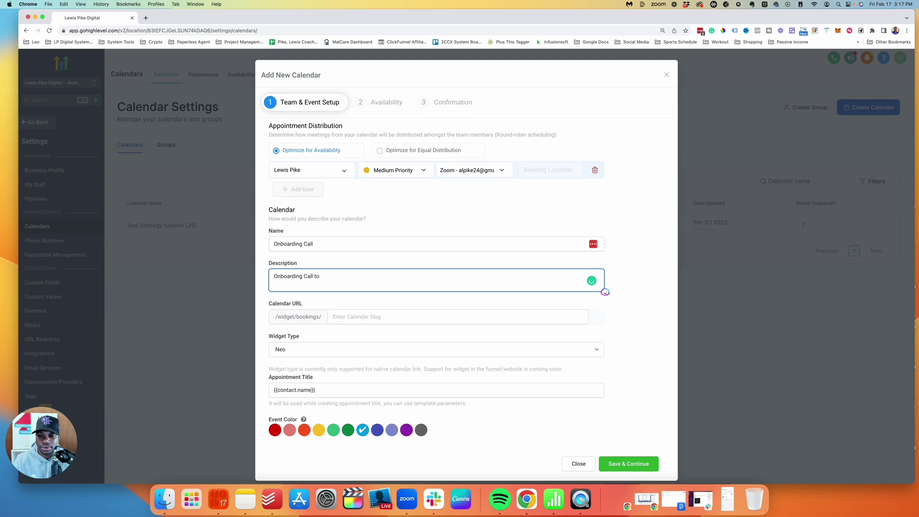
{"action": "type", "text": "inttrod"}
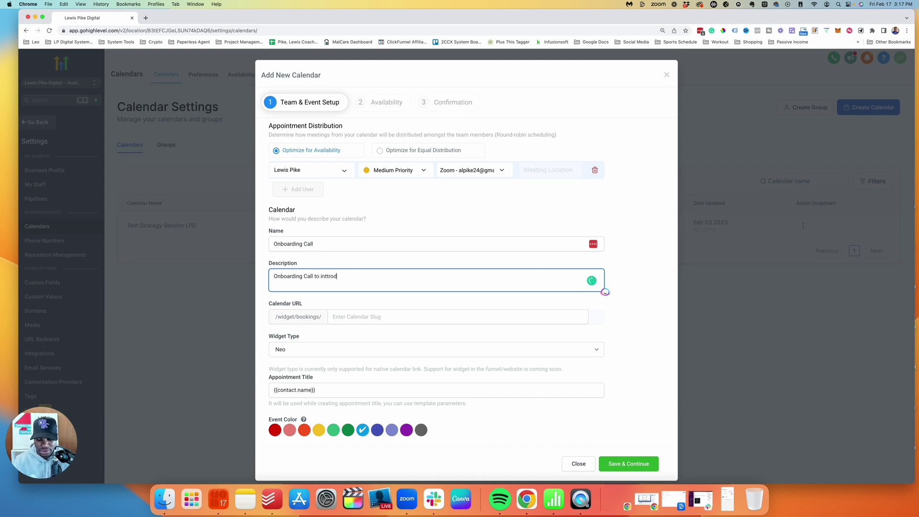
{"action": "type", "text": "uce yotu"}
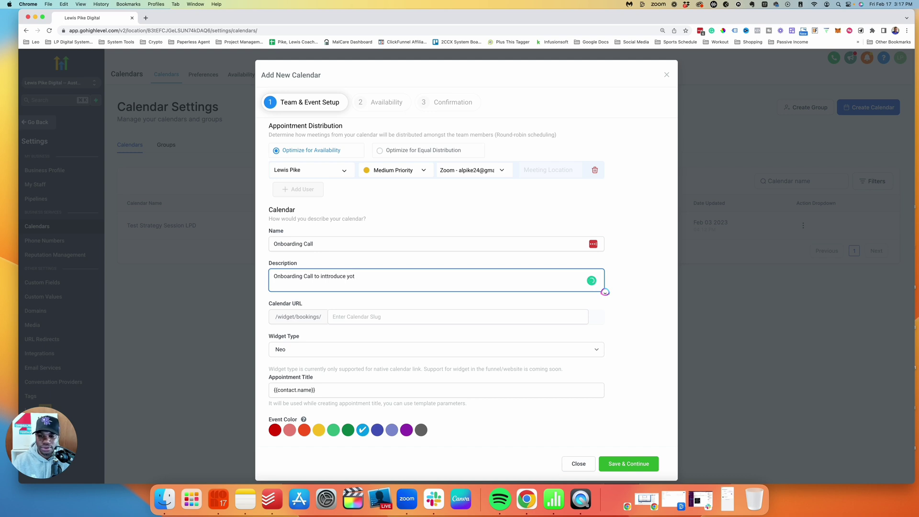
{"action": "key", "text": "BackSpace"}
{"action": "type", "text": "ur"}
{"action": "type", "text": "to the"}
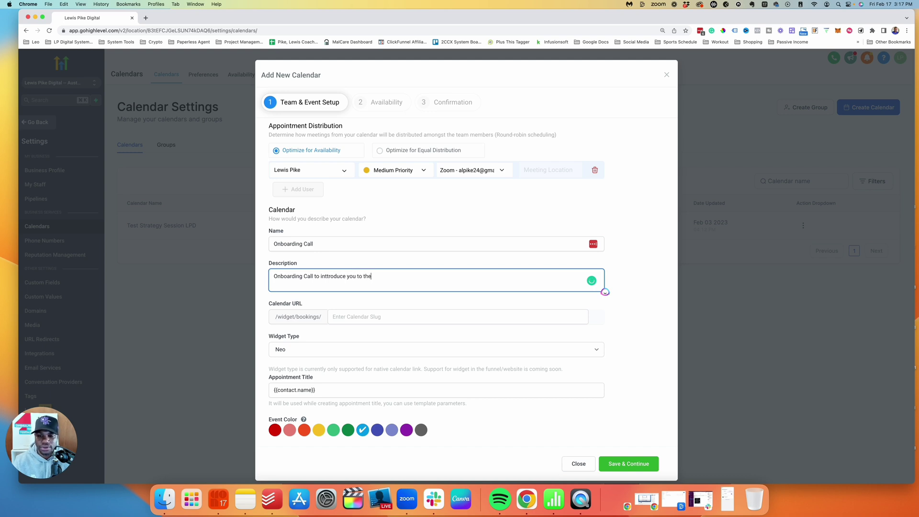
{"action": "type", "text": " team"}
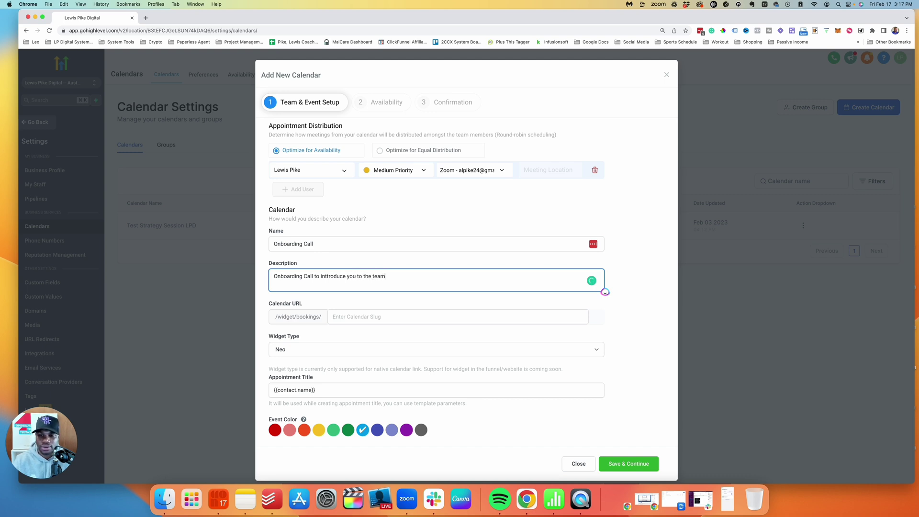
{"action": "key", "text": "Tab"}
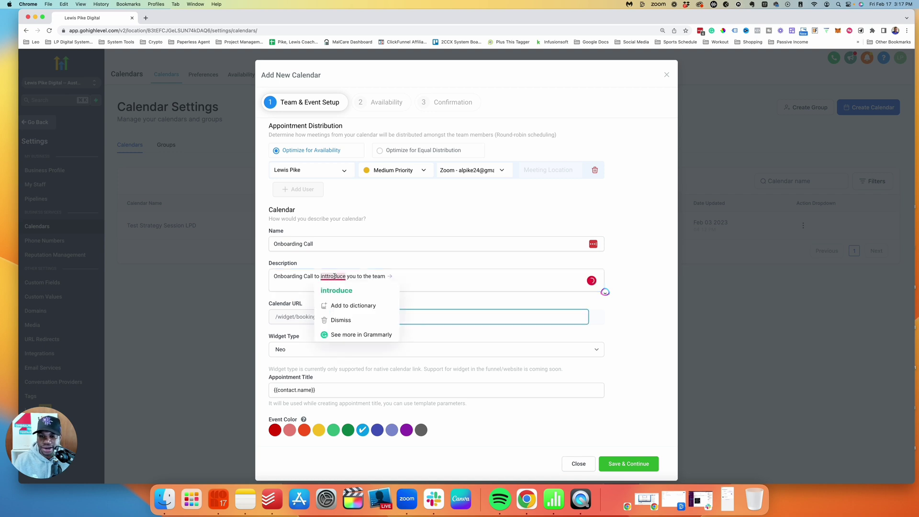
{"action": "left_click", "coordinate": [348, 289]}
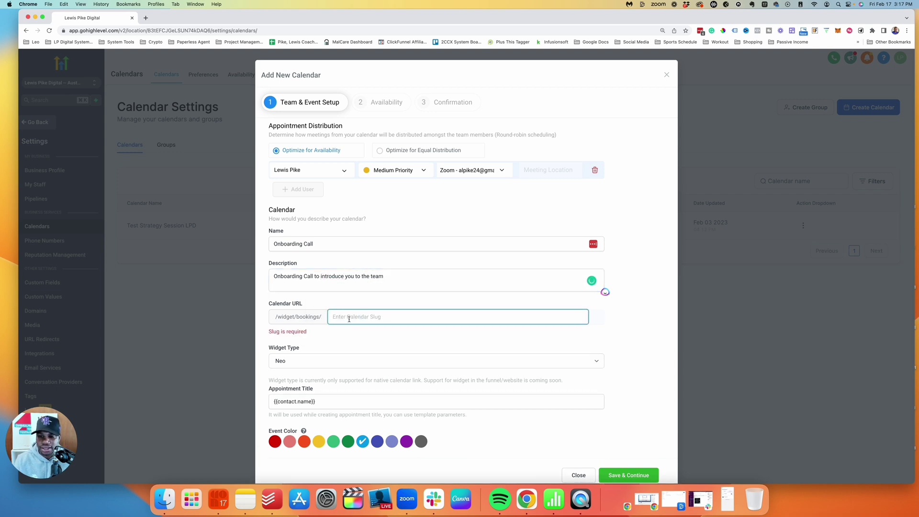
- Set the calendar URL slug to "onboarding-15-min" and keep Neo as the widget type
{"action": "type", "text": "onbo"}
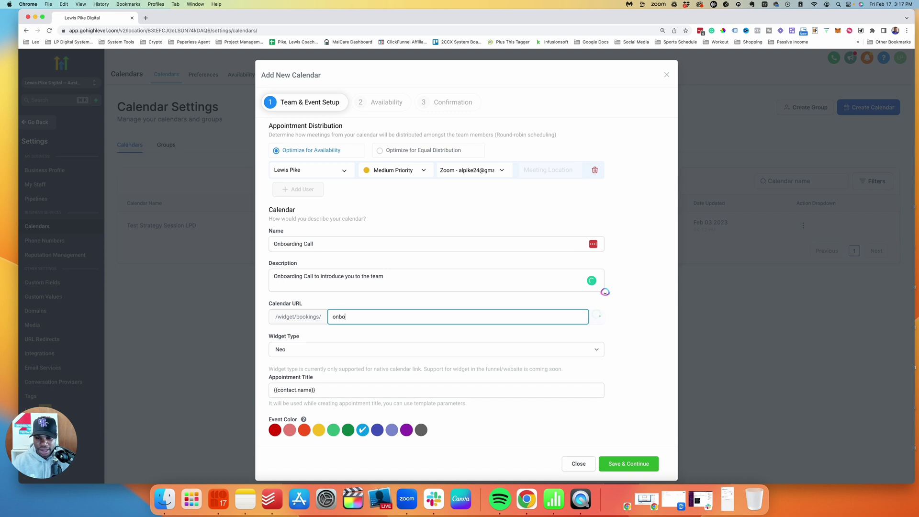
{"action": "type", "text": "arding-"}
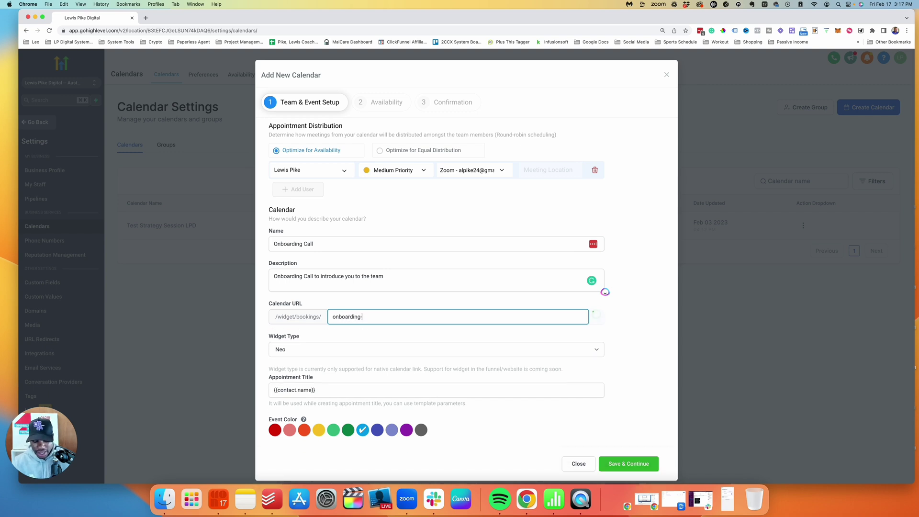
{"action": "type", "text": "15-min"}
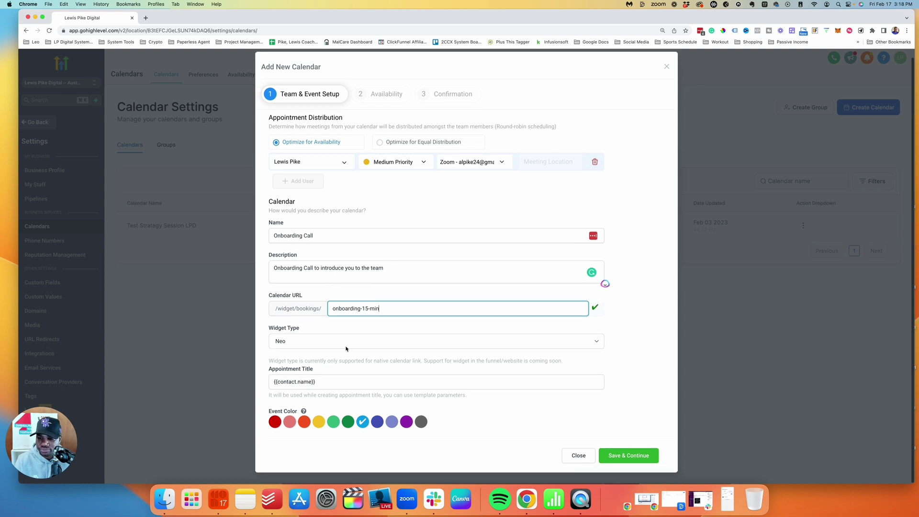
{"action": "left_click", "coordinate": [329, 340]}
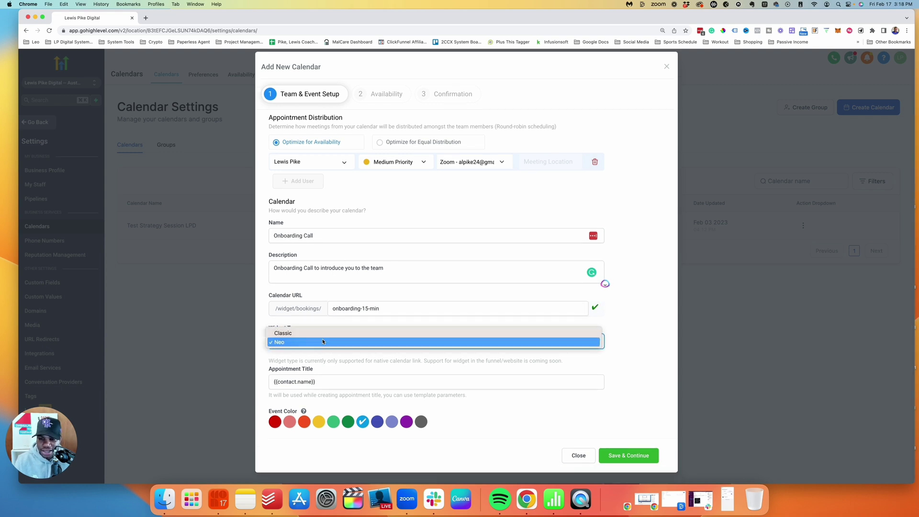
{"action": "left_click", "coordinate": [323, 341]}
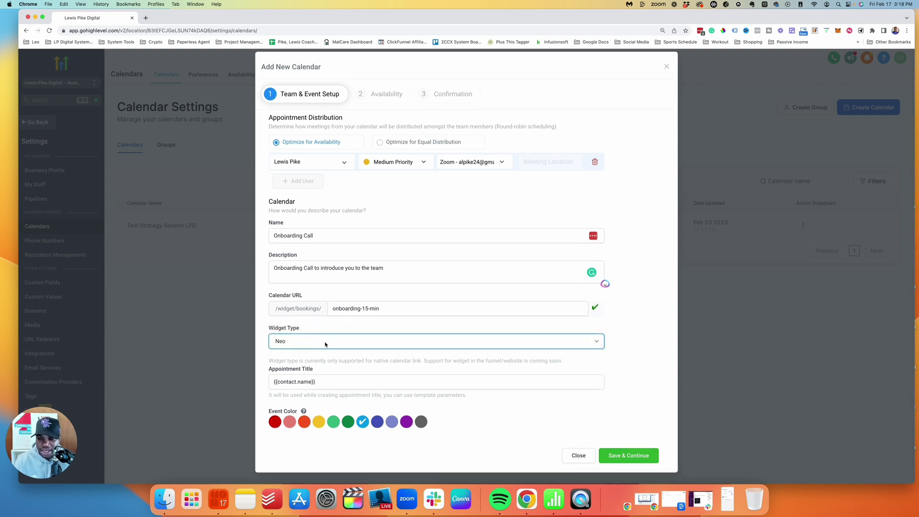
{"action": "left_click", "coordinate": [356, 329]}
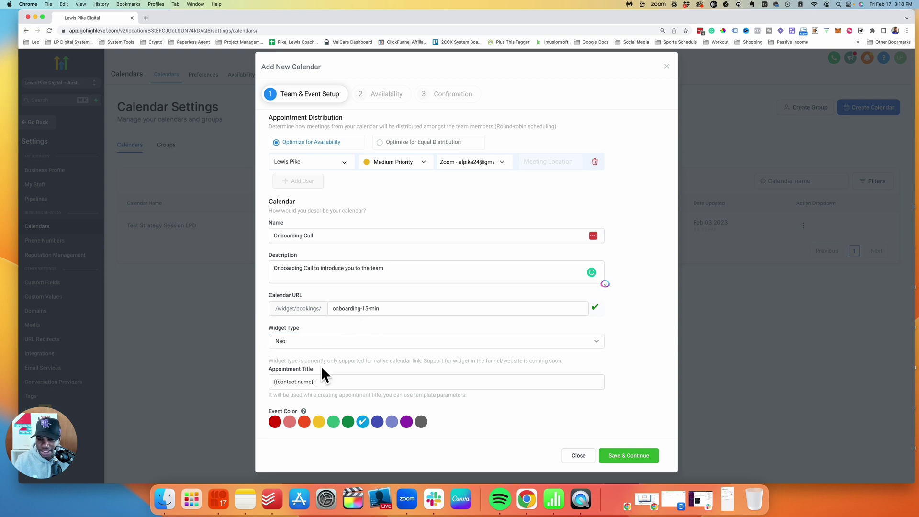
- Set the appointment title to "{{contact.name}} Onboarding Call with Lewis Pike Digital" and save the team and event setup to continue to availability
{"action": "left_click", "coordinate": [329, 381]}
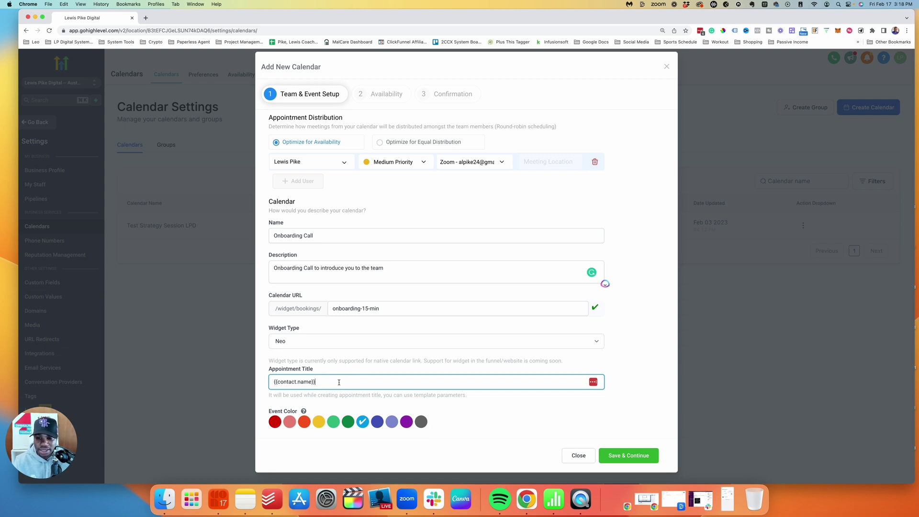
{"action": "type", "text": "Onb"}
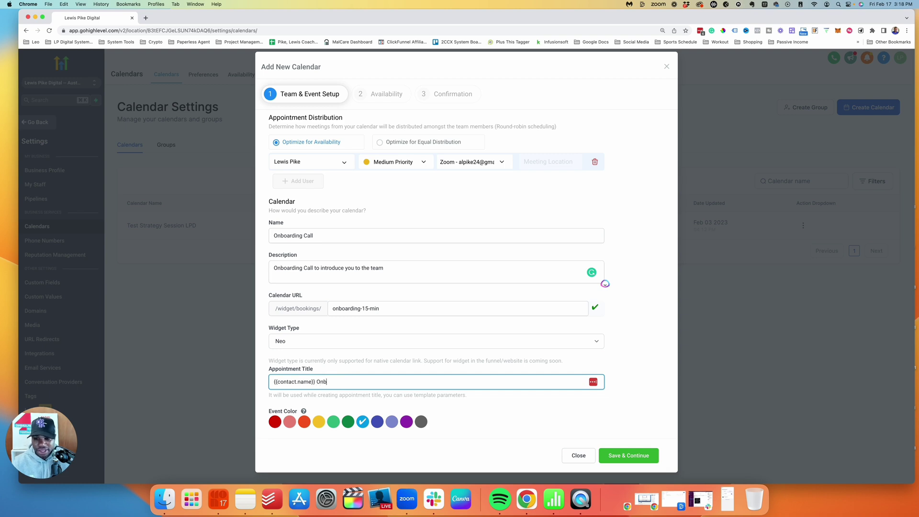
{"action": "type", "text": "oarding Call"}
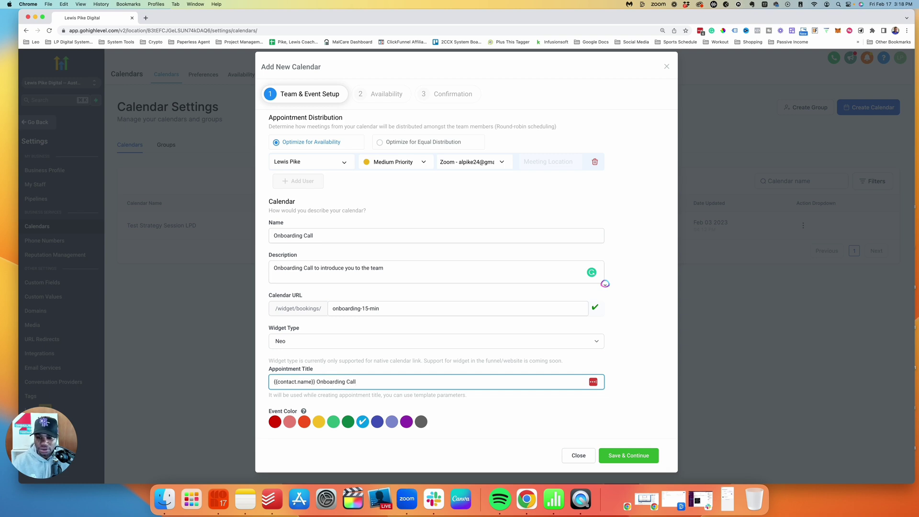
{"action": "type", "text": " with Lewis "}
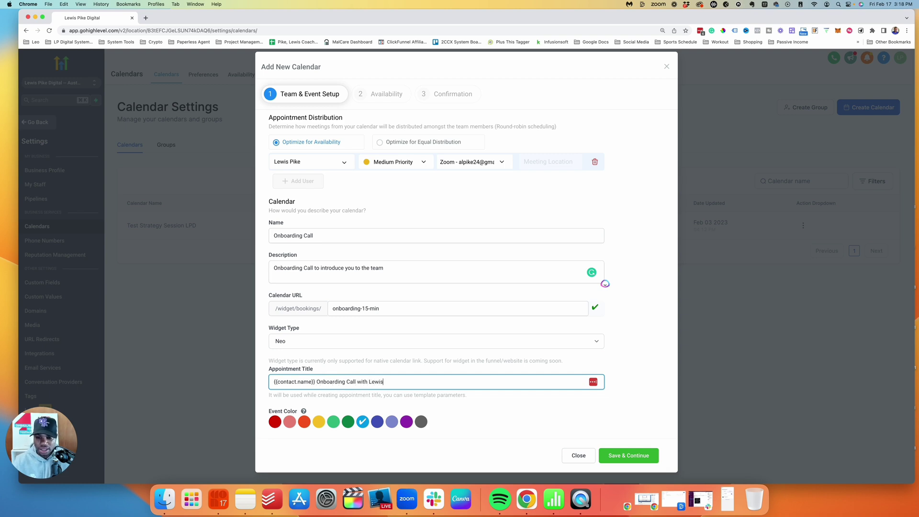
{"action": "type", "text": "Pike Dis"}
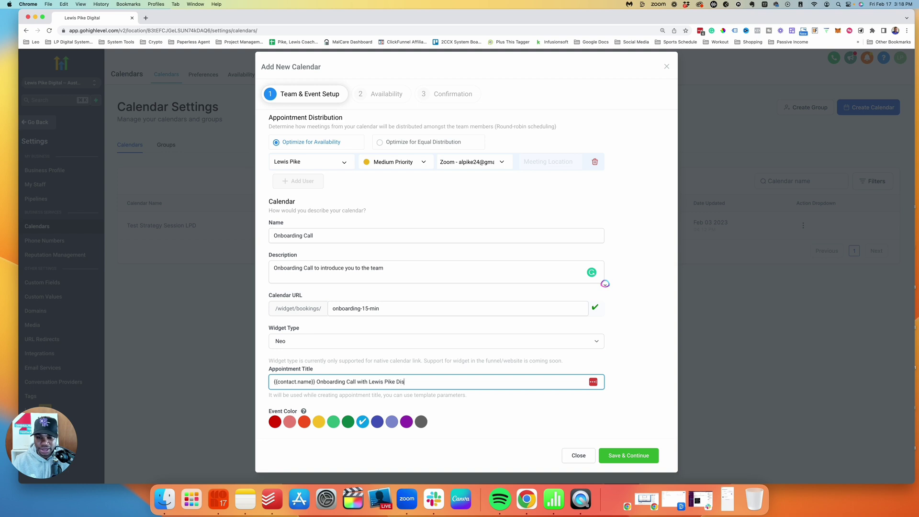
{"action": "key", "text": "BackSpace"}
{"action": "type", "text": "gital"}
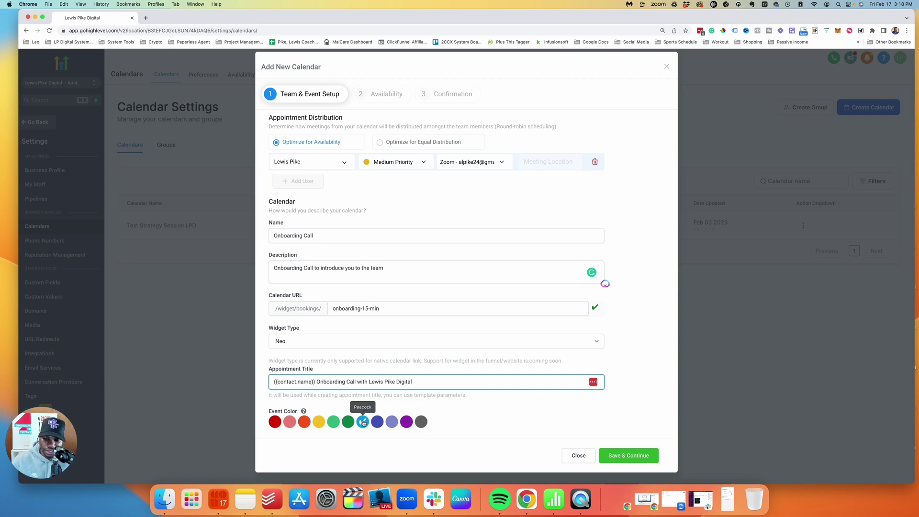
{"action": "left_click", "coordinate": [624, 459]}
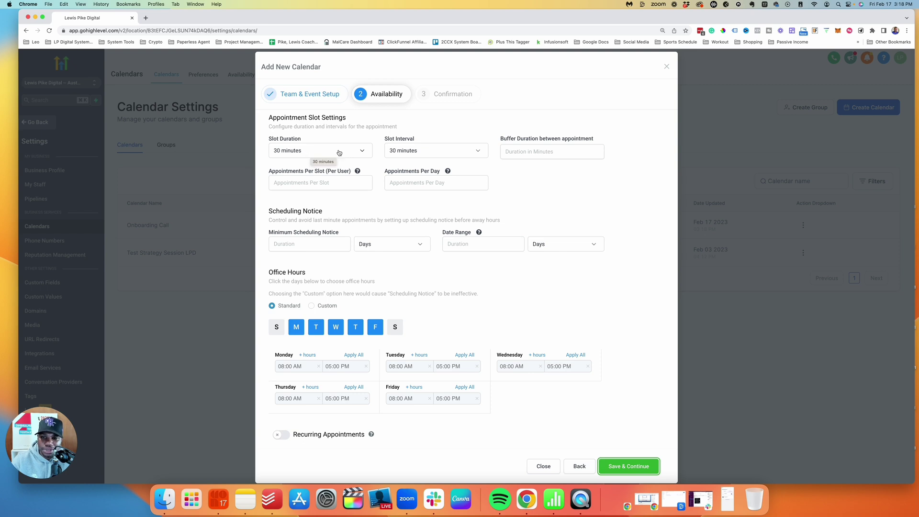
- Keep the slot interval at 30 minutes and set the buffer duration between appointments to 10 minutes
{"action": "left_click", "coordinate": [415, 152]}
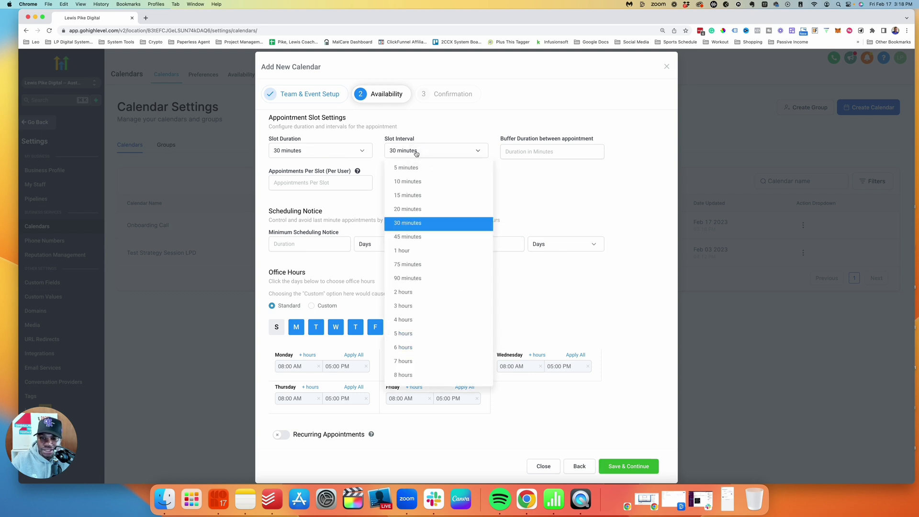
{"action": "left_click", "coordinate": [430, 125]}
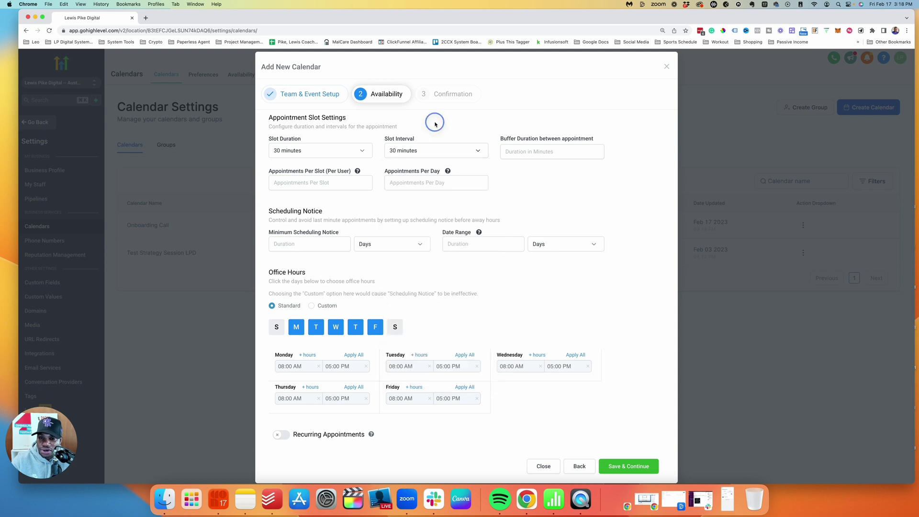
{"action": "left_click", "coordinate": [548, 151]}
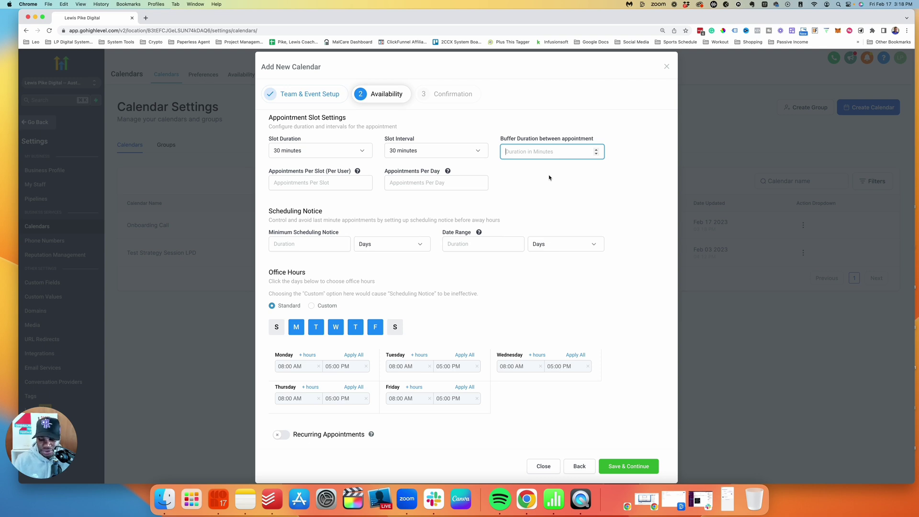
{"action": "type", "text": "10"}
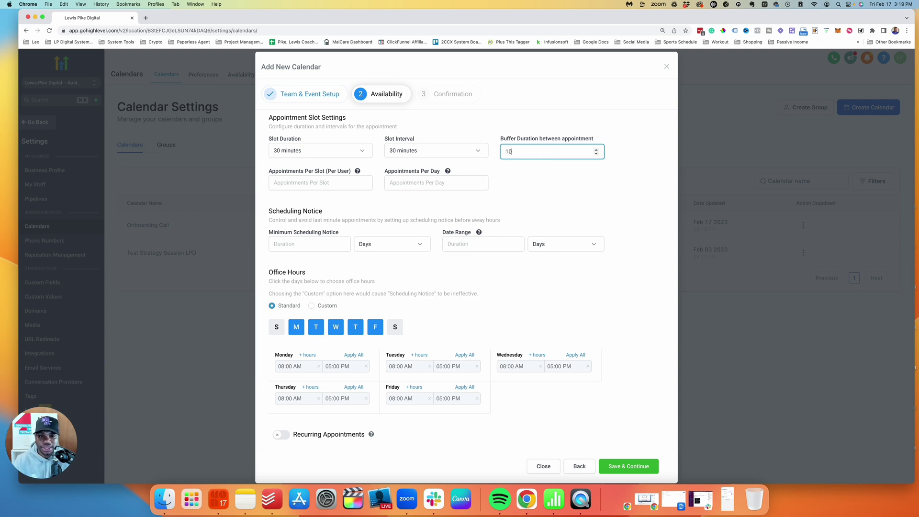
{"action": "left_click", "coordinate": [548, 185]}
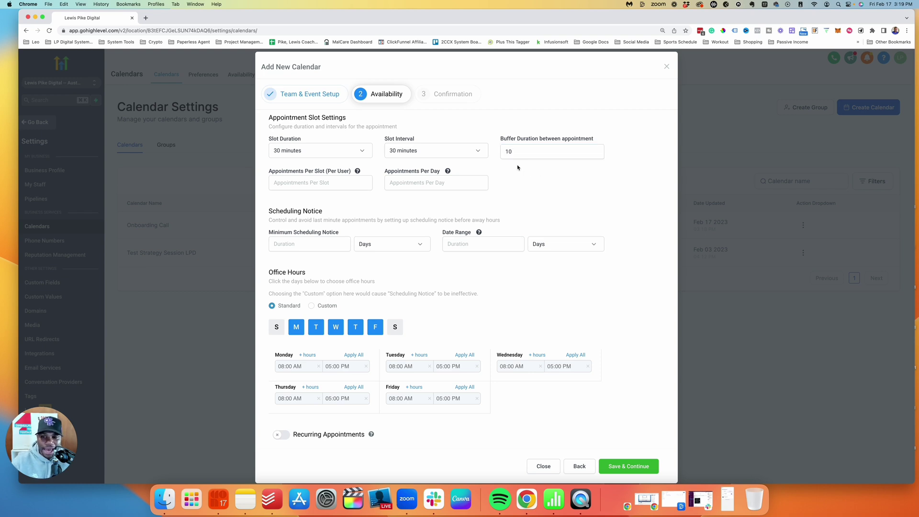
- Set the appointments per slot per user to 4 and leave the appointments per day blank
{"action": "left_click", "coordinate": [317, 181]}
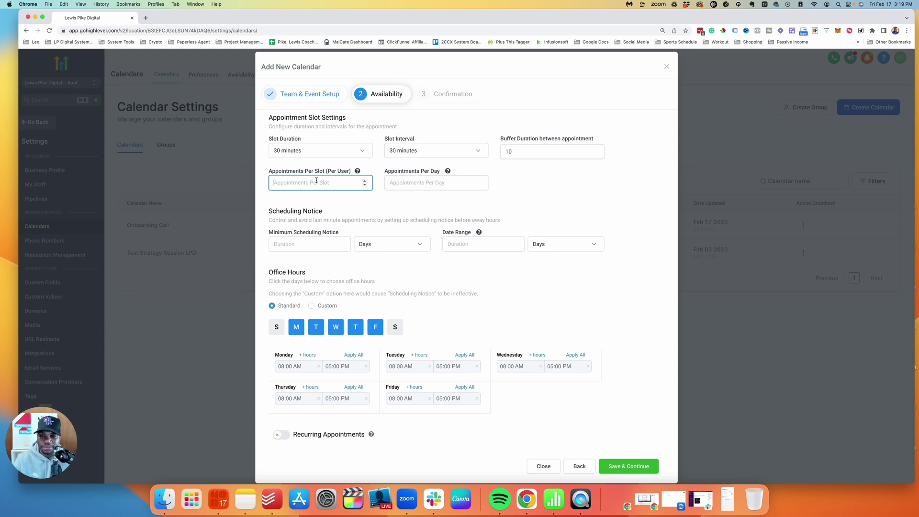
{"action": "type", "text": "4"}
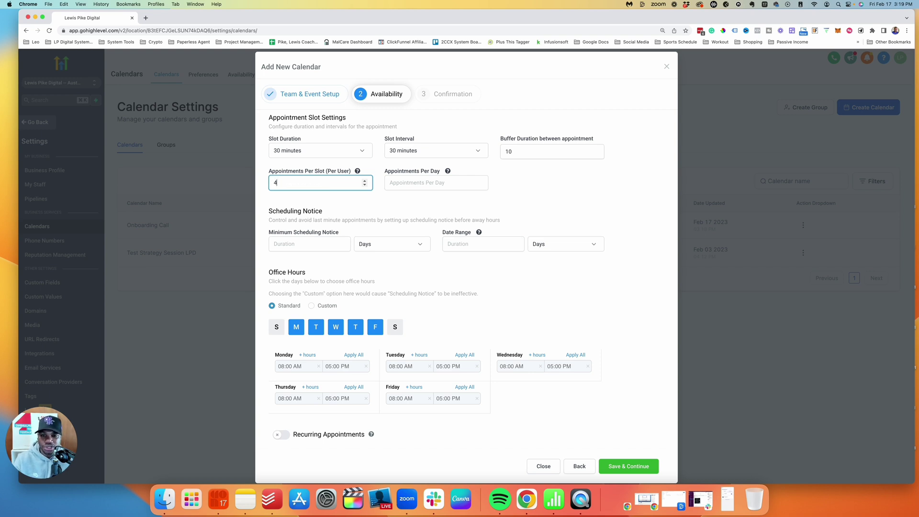
{"action": "left_click", "coordinate": [427, 183]}
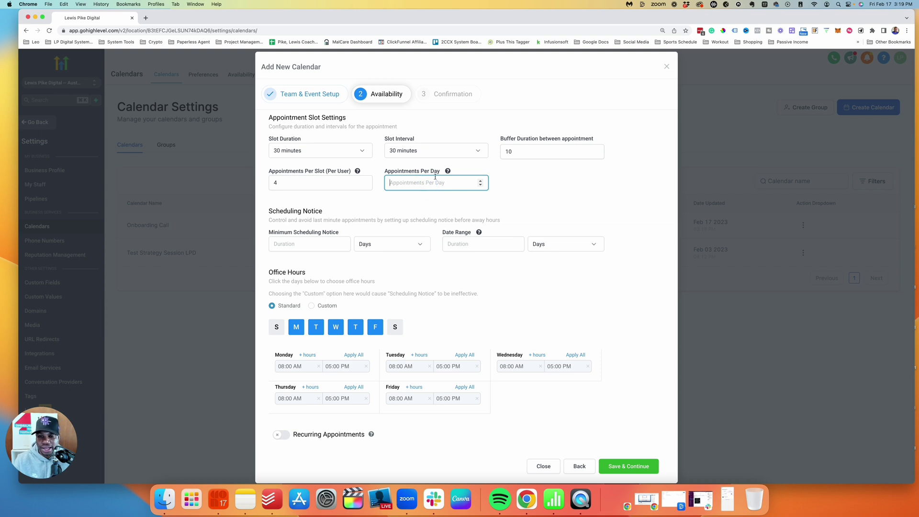
{"action": "mouse_move", "coordinate": [448, 173]}
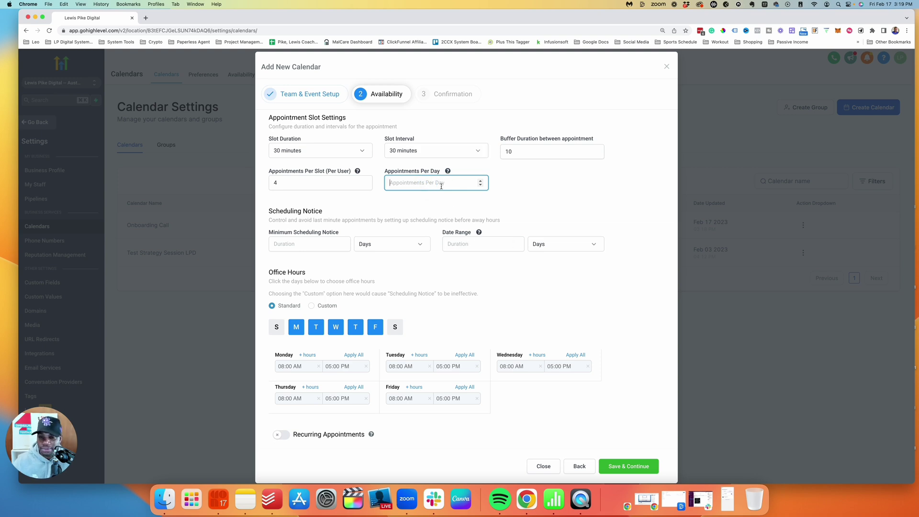
{"action": "left_click", "coordinate": [556, 183]}
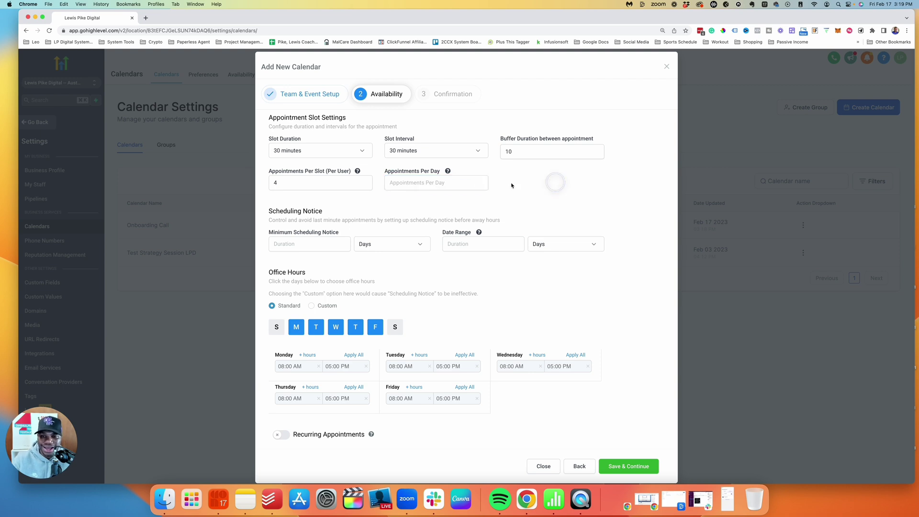
{"action": "left_click", "coordinate": [438, 182]}
{"action": "left_click", "coordinate": [320, 185]}
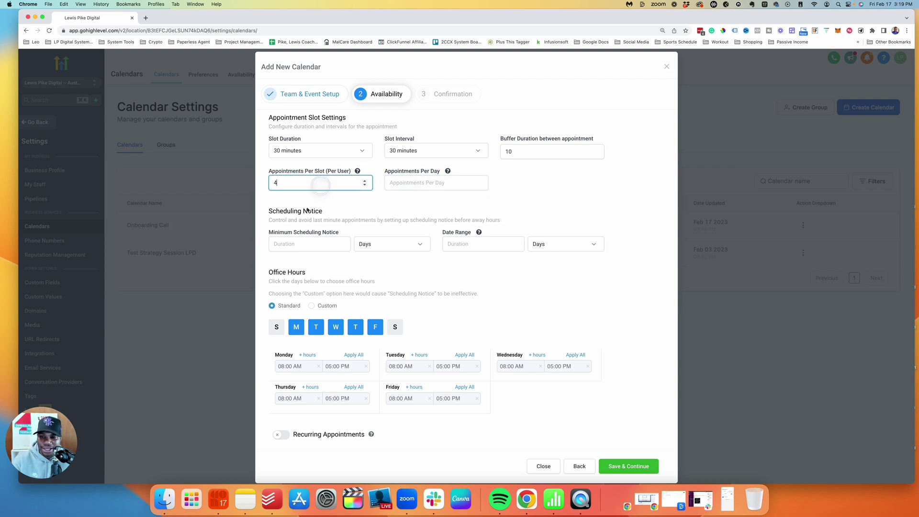
{"action": "left_click", "coordinate": [334, 202]}
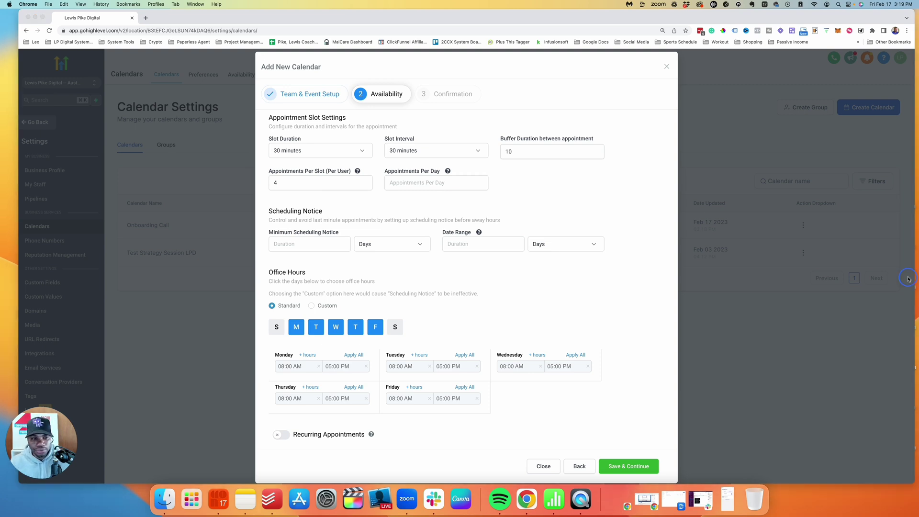
- Set the minimum scheduling notice to 4 hours
{"action": "left_click", "coordinate": [317, 244]}
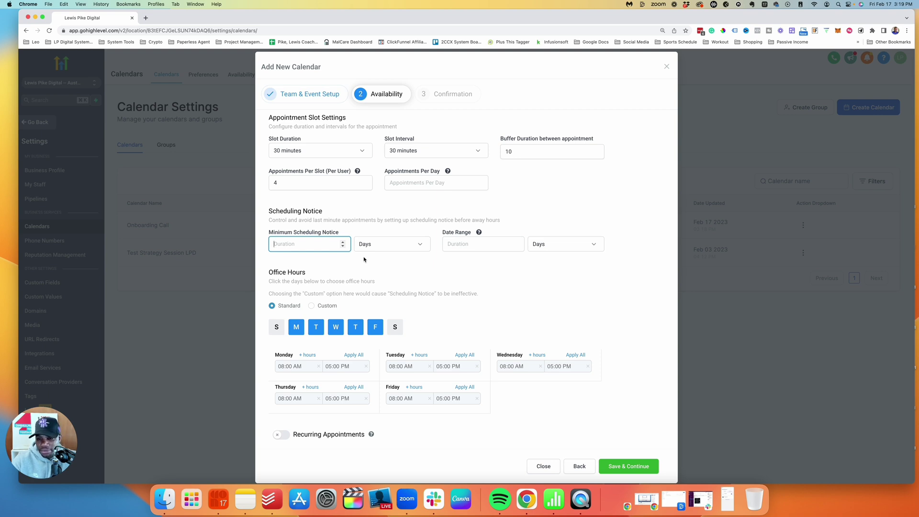
{"action": "left_click", "coordinate": [378, 244]}
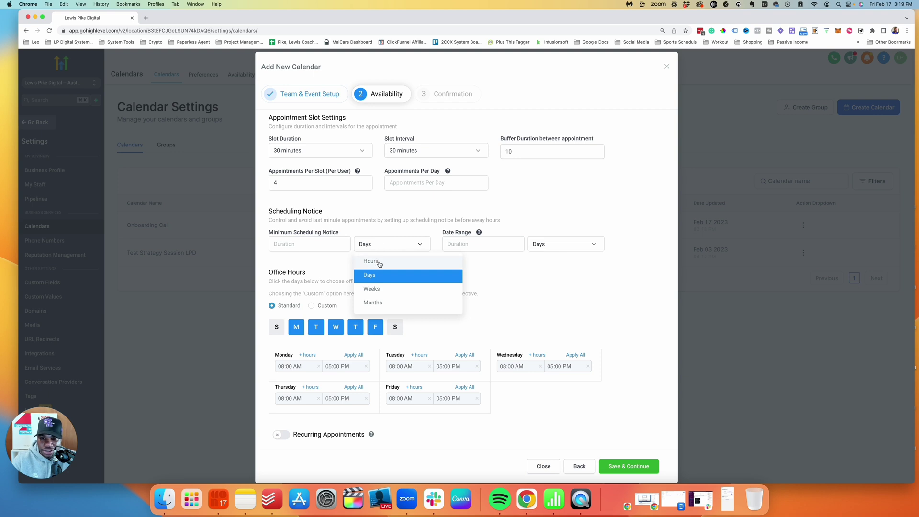
{"action": "left_click", "coordinate": [380, 262]}
{"action": "left_click", "coordinate": [276, 244]}
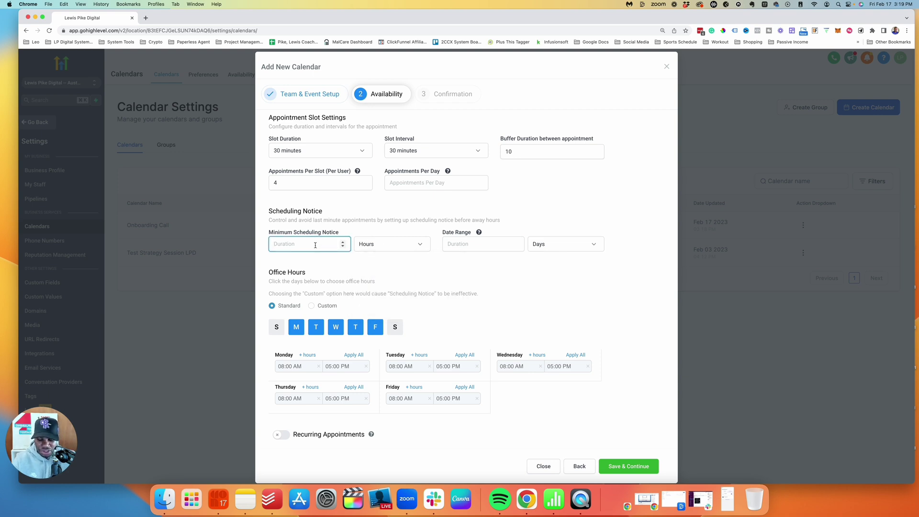
{"action": "type", "text": "4"}
{"action": "left_click", "coordinate": [468, 244]}
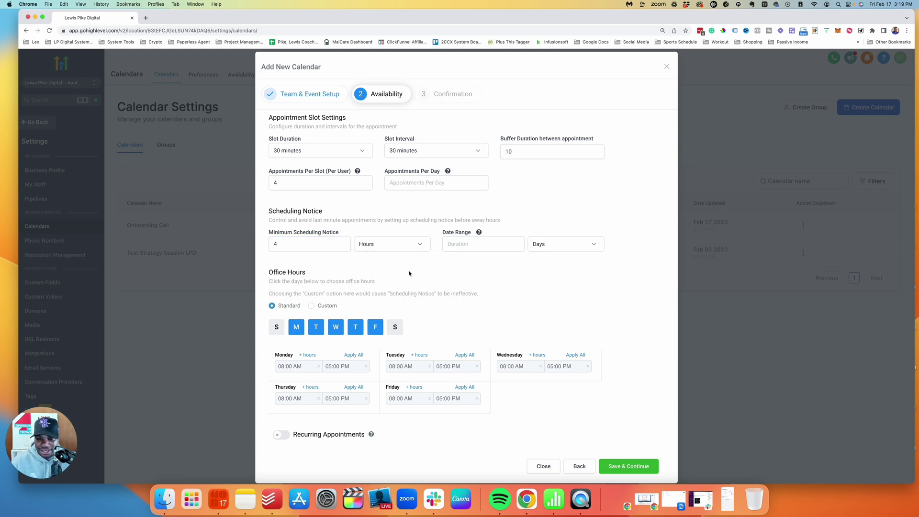
- Set the scheduling date range to 3 days
{"action": "left_click", "coordinate": [482, 244]}
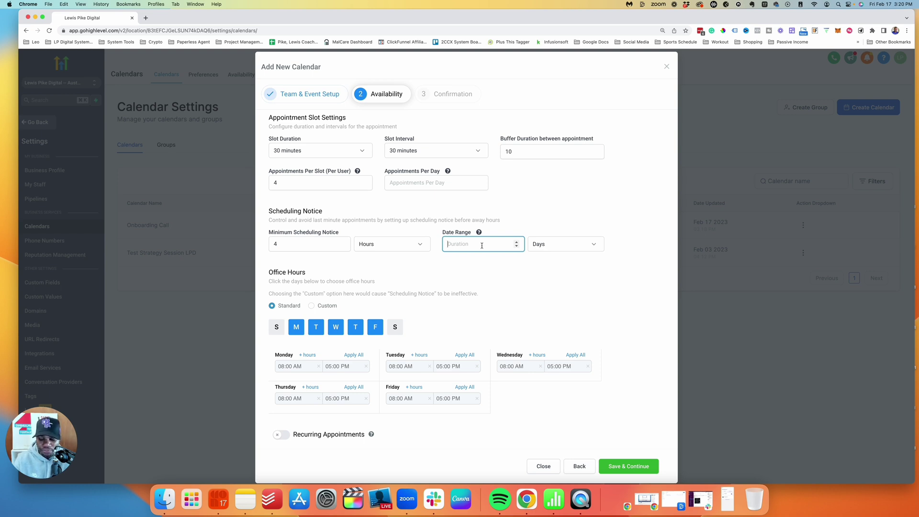
{"action": "type", "text": "3"}
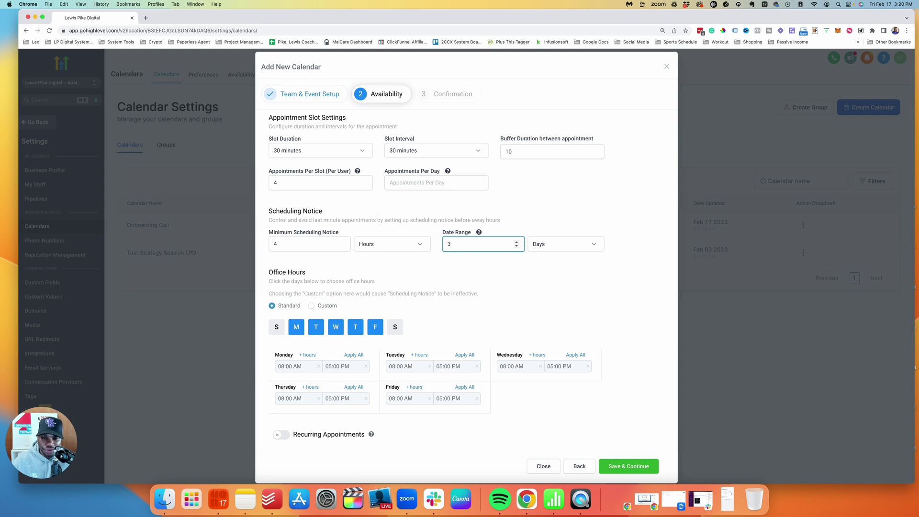
{"action": "left_click", "coordinate": [530, 273]}
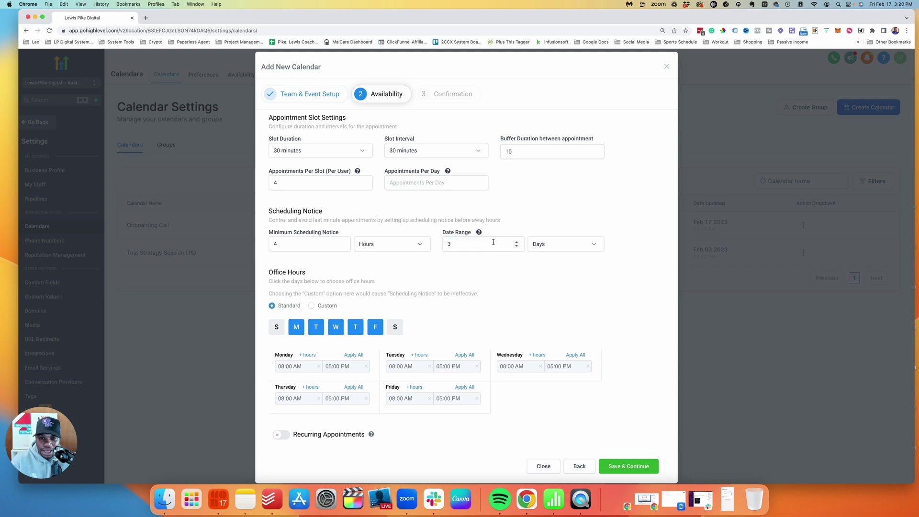
{"action": "left_click", "coordinate": [468, 245]}
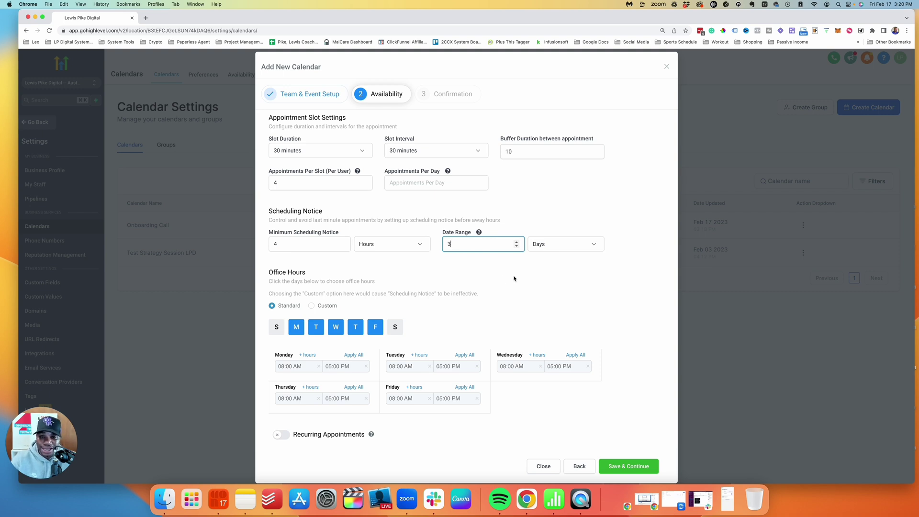
{"action": "left_click", "coordinate": [486, 276]}
{"action": "scroll", "coordinate": [459, 258], "scroll_direction": "down", "scroll_amount": 1}
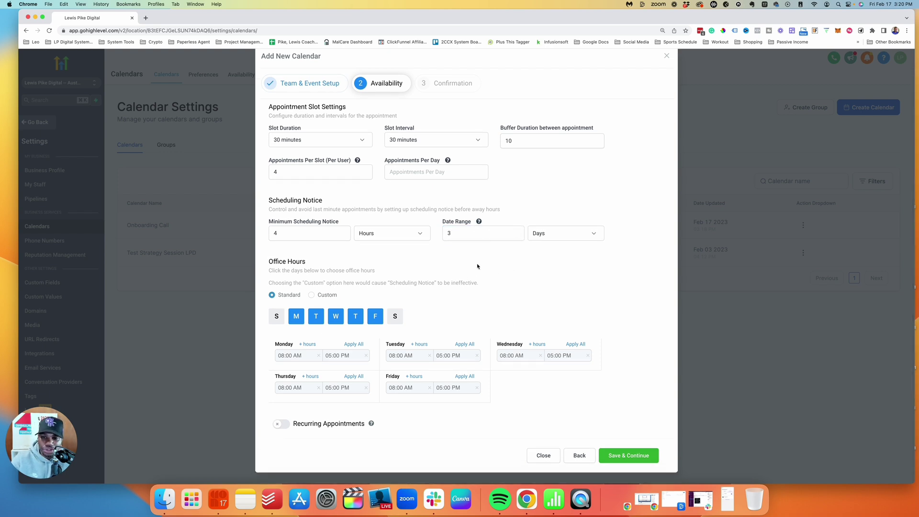
{"action": "left_click", "coordinate": [491, 233]}
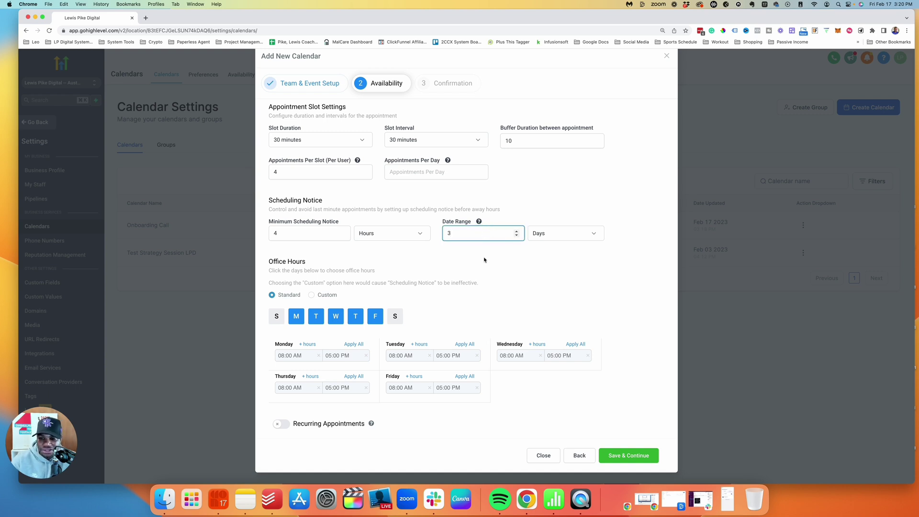
{"action": "left_click", "coordinate": [471, 271]}
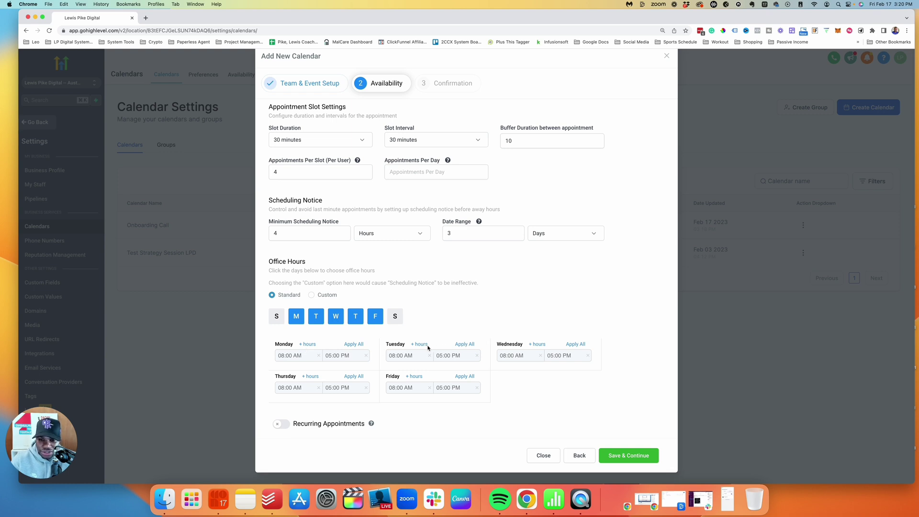
- Remove Monday, Wednesday and Friday from the office hours, leaving only Tuesday and Thursday selected
{"action": "left_click", "coordinate": [296, 316]}
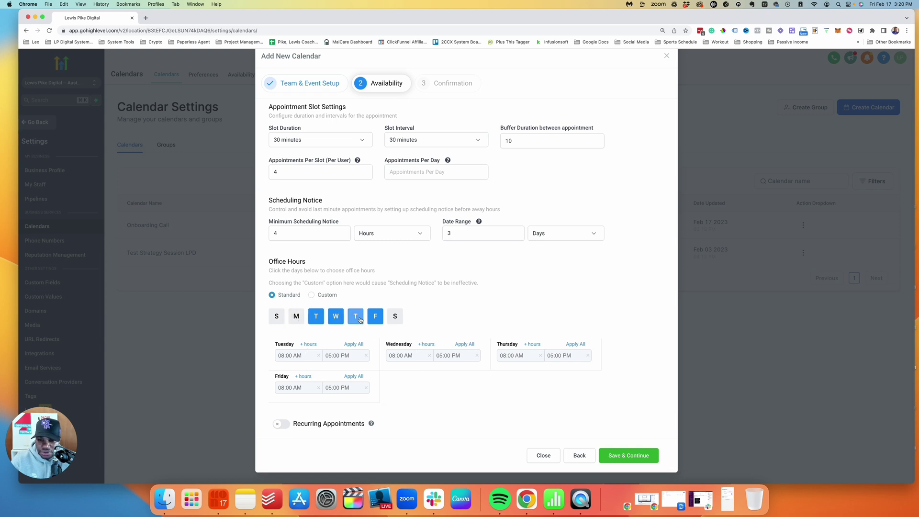
{"action": "left_click", "coordinate": [336, 316]}
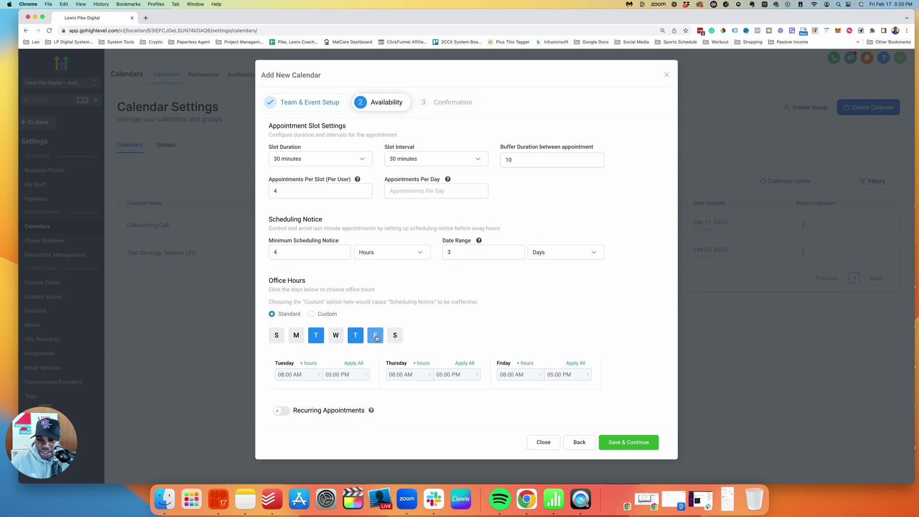
{"action": "left_click", "coordinate": [376, 336]}
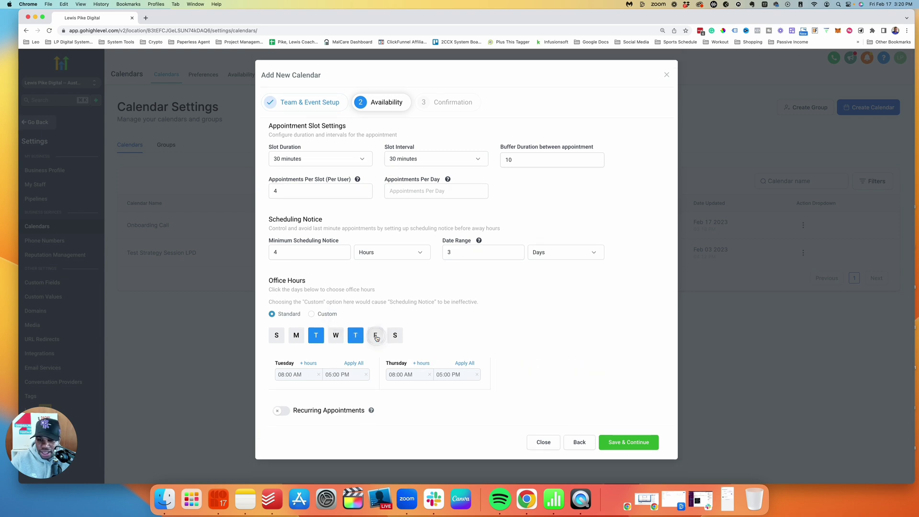
- Set Tuesday's office hours to 11:00 AM to 03:00 PM and apply them to all selected days
{"action": "left_click", "coordinate": [309, 363]}
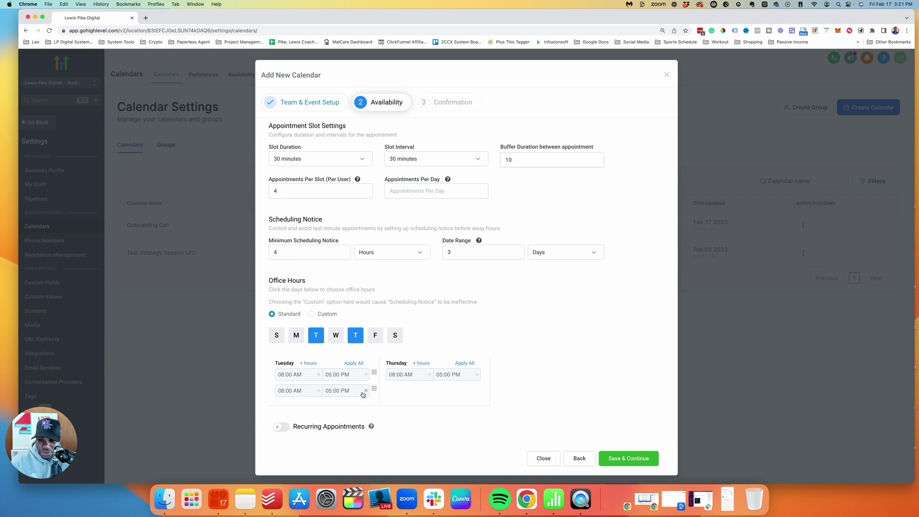
{"action": "left_click", "coordinate": [373, 389]}
{"action": "left_click", "coordinate": [297, 375]}
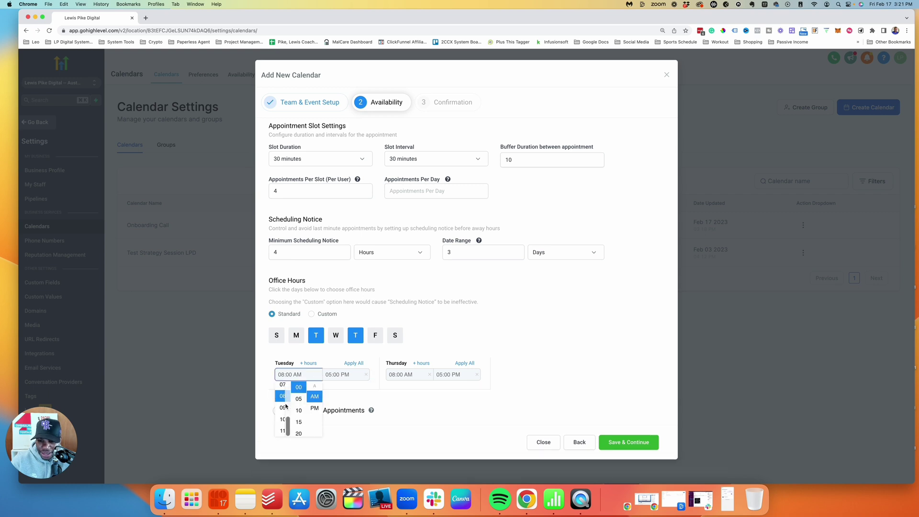
{"action": "left_click", "coordinate": [281, 431]}
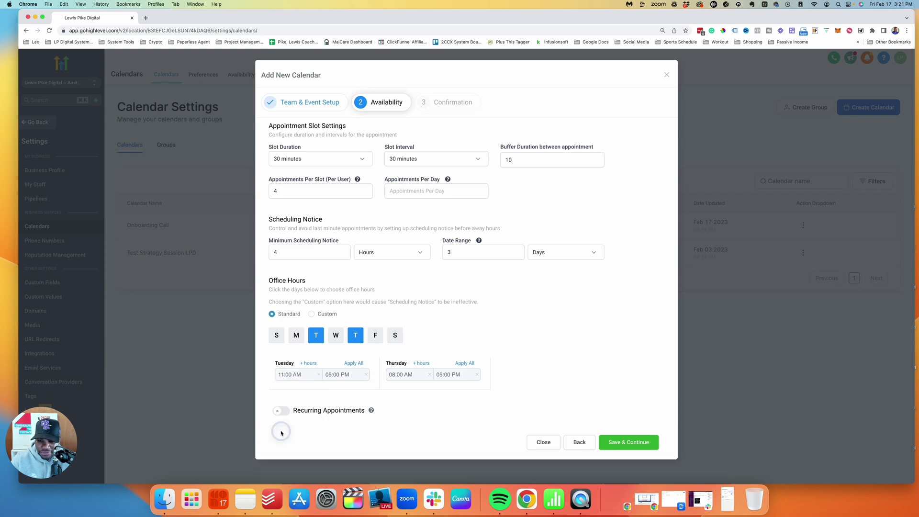
{"action": "left_click", "coordinate": [331, 375]}
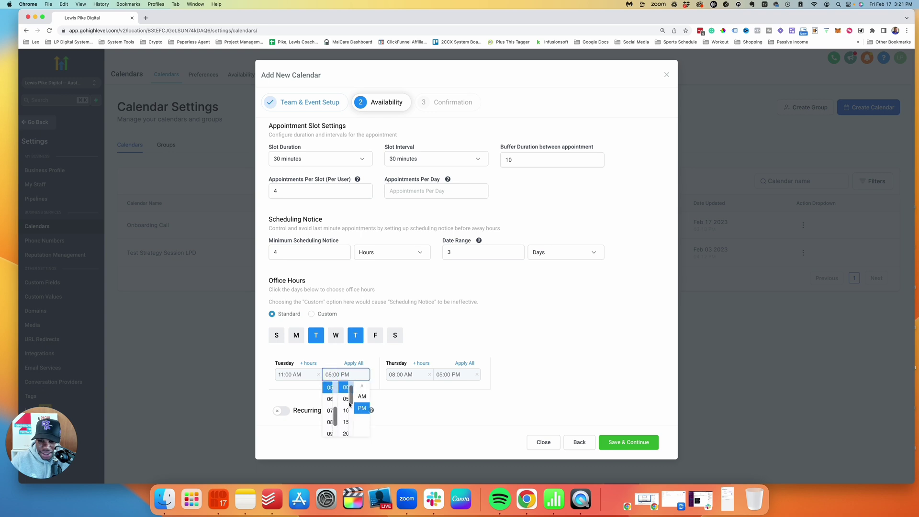
{"action": "scroll", "coordinate": [330, 407], "scroll_direction": "up", "scroll_amount": 3}
{"action": "left_click", "coordinate": [332, 388]}
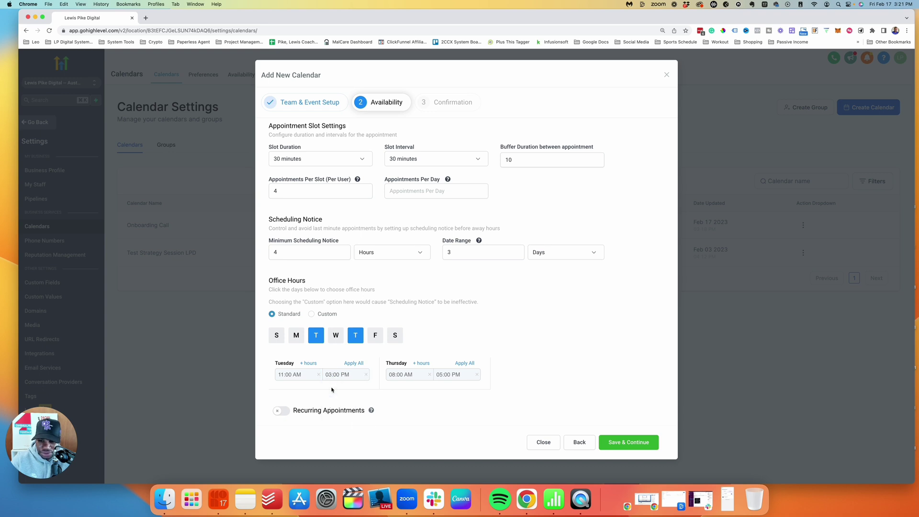
{"action": "left_click", "coordinate": [354, 364]}
- Add a second Tuesday time block from 04:00 PM to 05:00 PM and save the availability settings to continue
{"action": "left_click", "coordinate": [308, 363]}
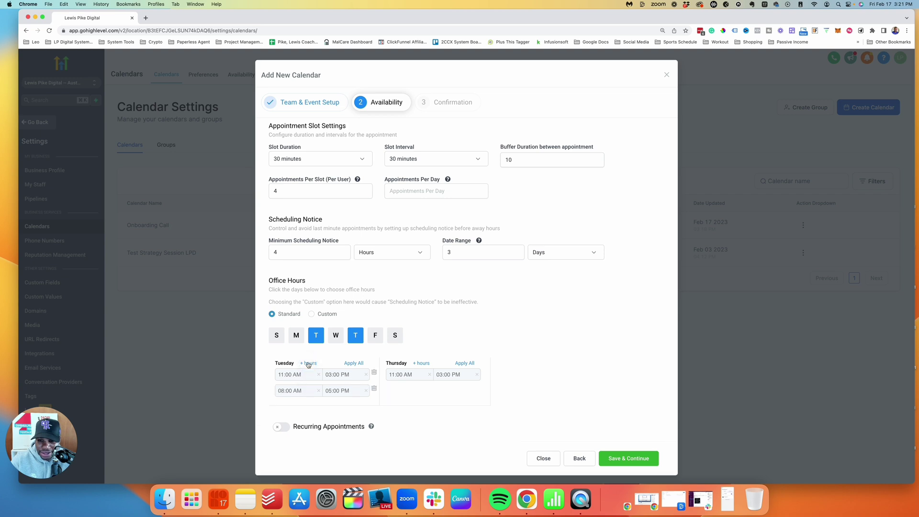
{"action": "left_click", "coordinate": [306, 392]}
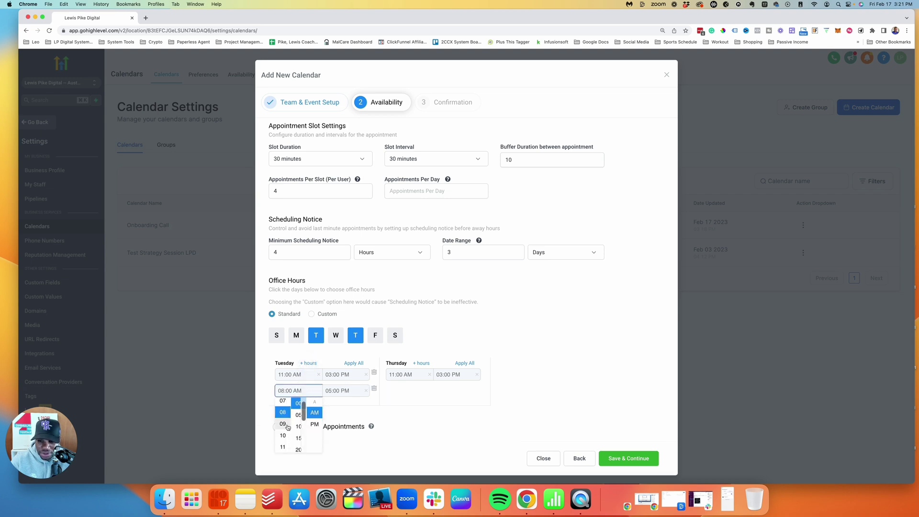
{"action": "scroll", "coordinate": [287, 428], "scroll_direction": "down", "scroll_amount": 1}
{"action": "scroll", "coordinate": [285, 424], "scroll_direction": "up", "scroll_amount": 3}
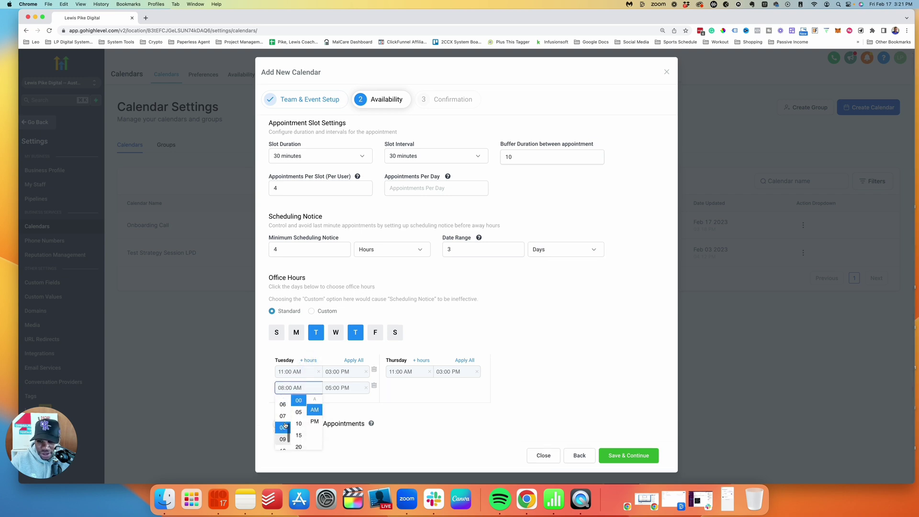
{"action": "left_click", "coordinate": [282, 410]}
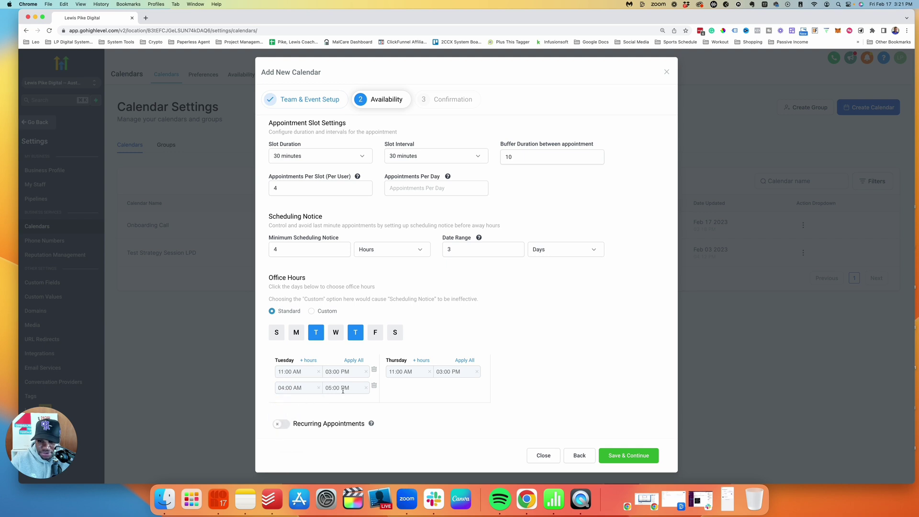
{"action": "left_click", "coordinate": [302, 387]}
{"action": "left_click", "coordinate": [314, 414]}
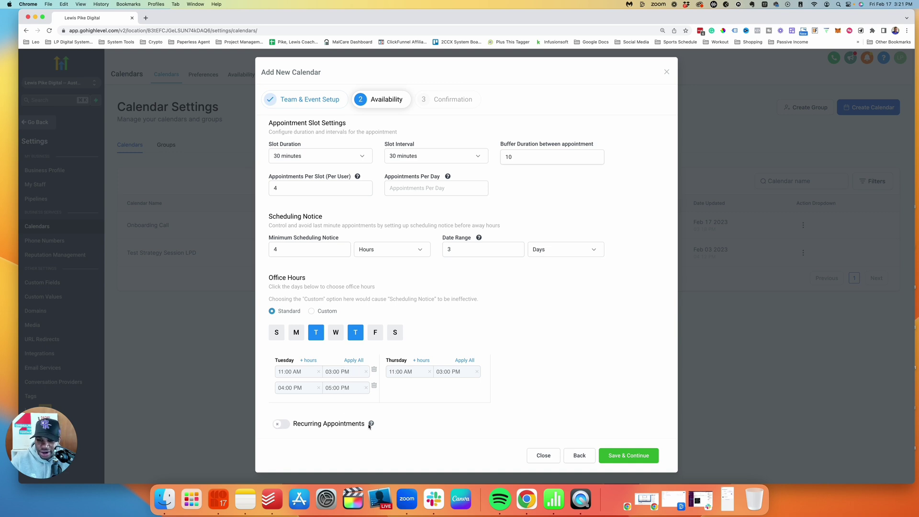
{"action": "mouse_move", "coordinate": [371, 424]}
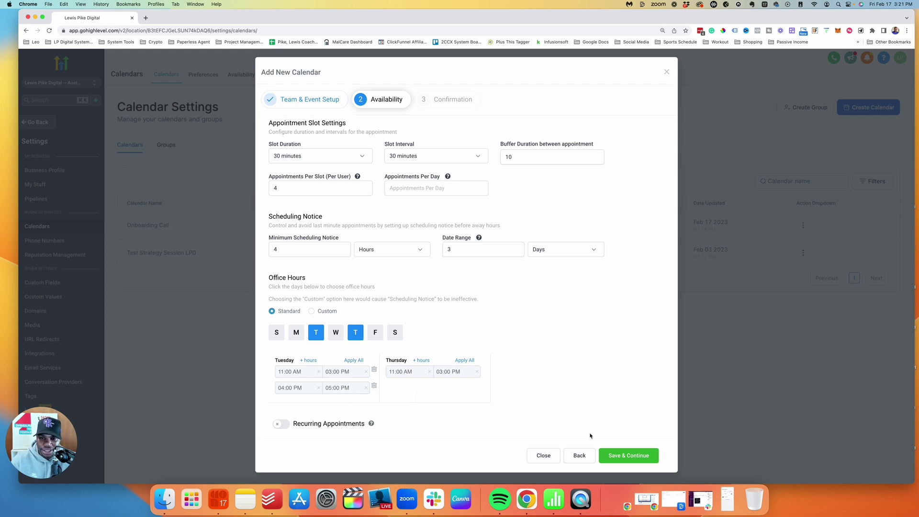
{"action": "left_click", "coordinate": [615, 452]}
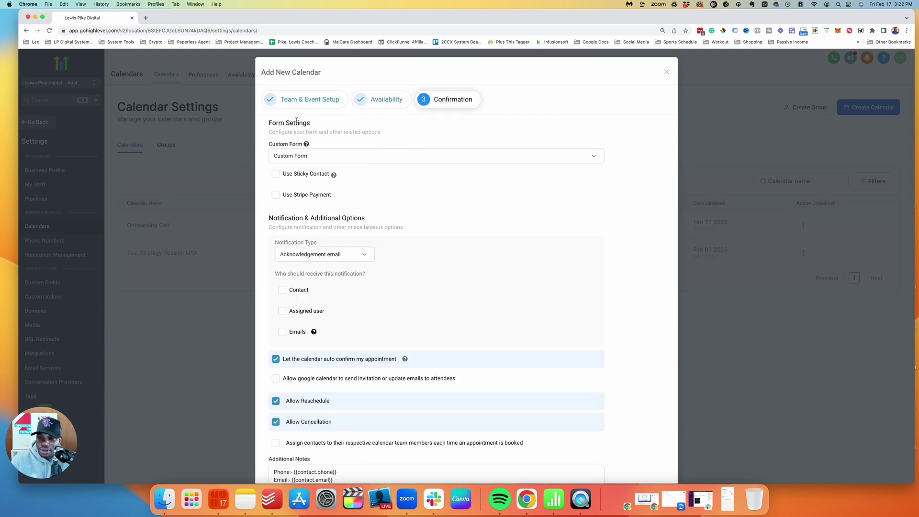
- Leave the custom form unassigned and enable Use Sticky Contact in the form settings
{"action": "mouse_move", "coordinate": [307, 144]}
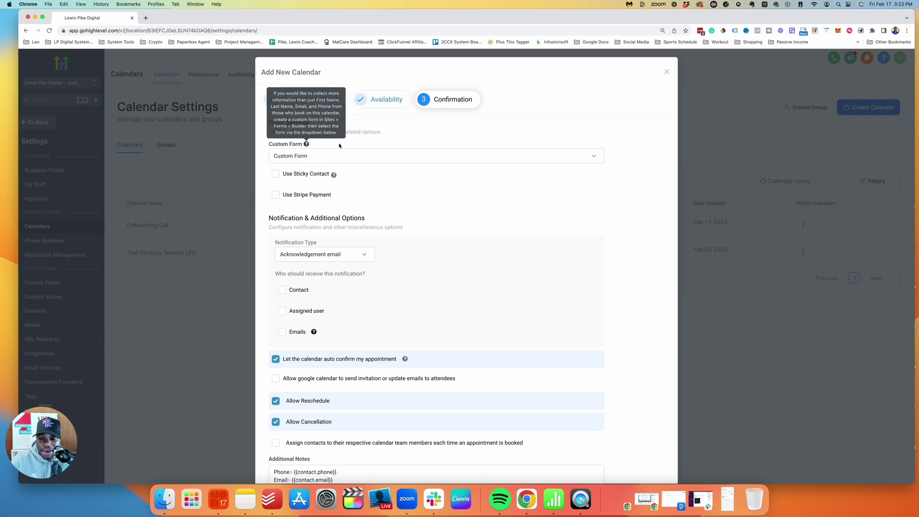
{"action": "left_click", "coordinate": [375, 157]}
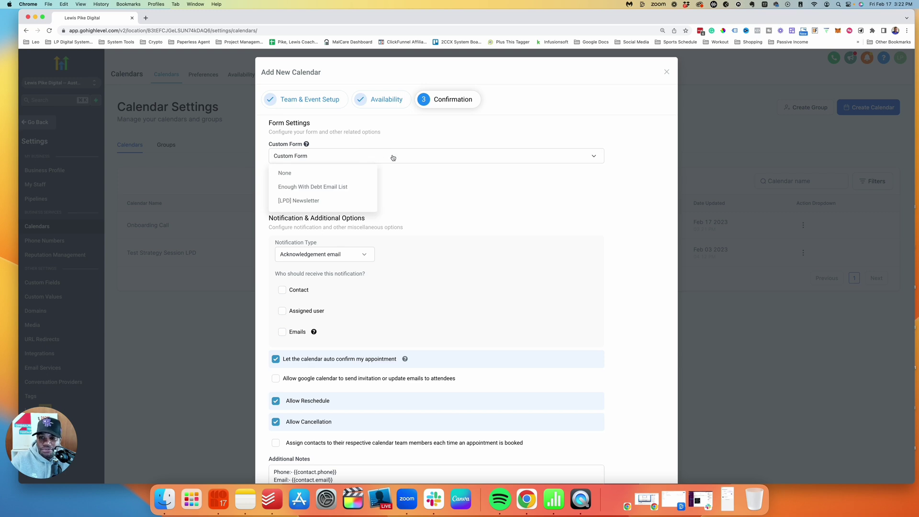
{"action": "left_click", "coordinate": [360, 175]}
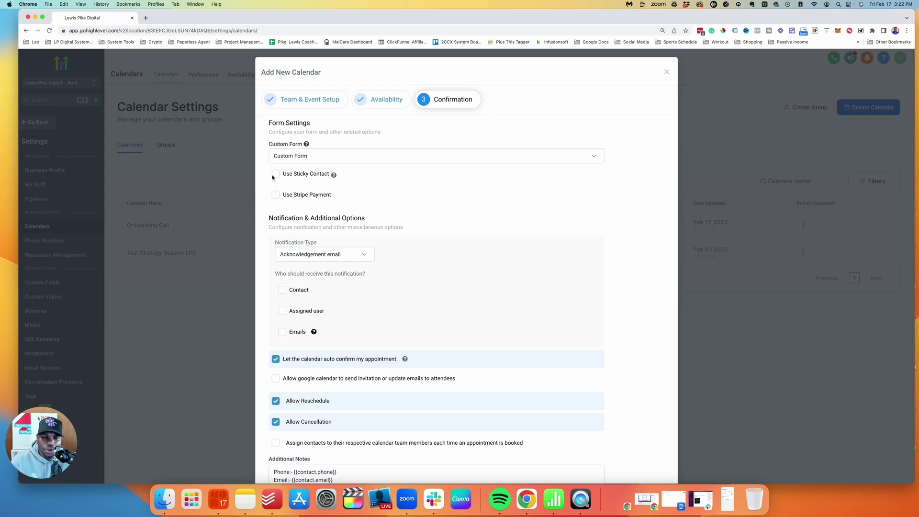
{"action": "mouse_move", "coordinate": [333, 176]}
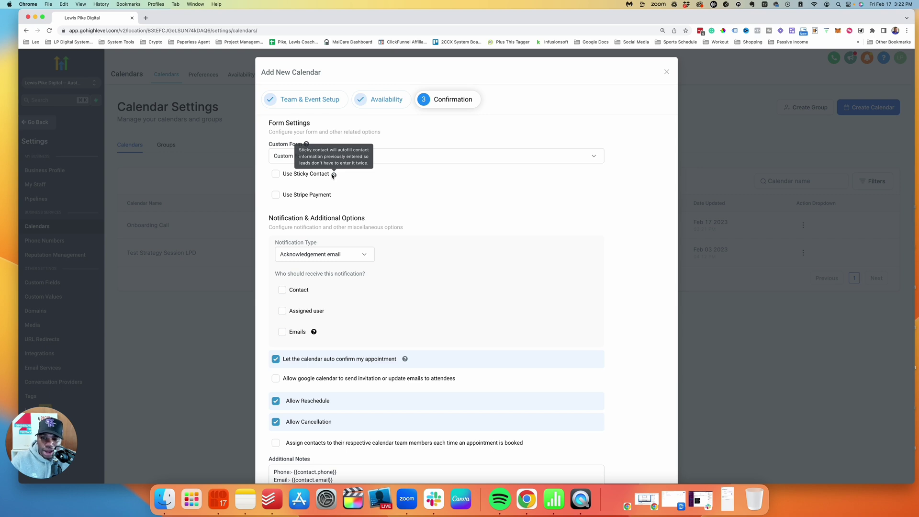
{"action": "left_click", "coordinate": [276, 174]}
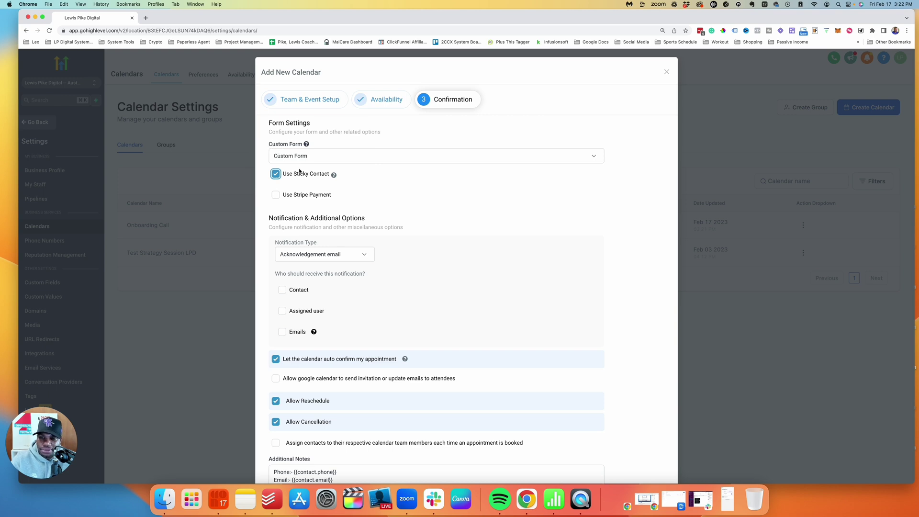
- Send the acknowledgement email notification to the contact and the assigned user
{"action": "scroll", "coordinate": [382, 198], "scroll_direction": "down", "scroll_amount": 1}
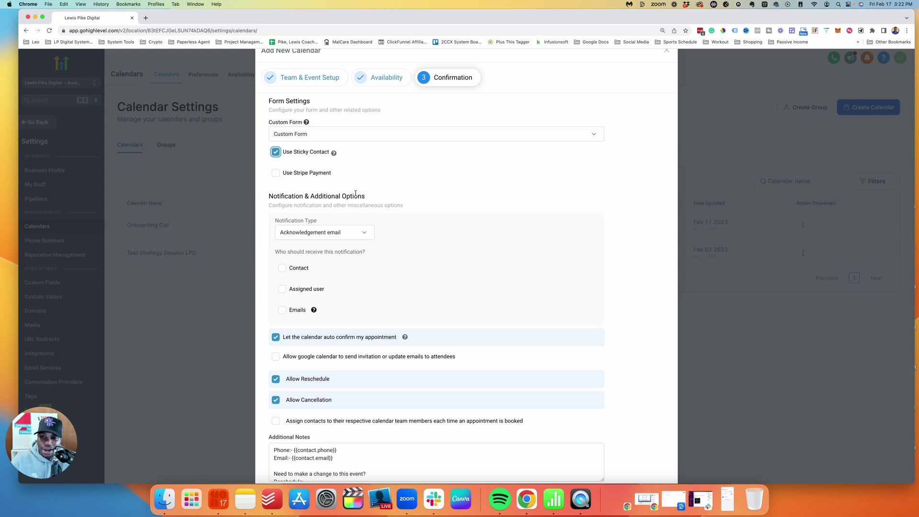
{"action": "scroll", "coordinate": [354, 193], "scroll_direction": "down", "scroll_amount": 2}
{"action": "scroll", "coordinate": [364, 196], "scroll_direction": "down", "scroll_amount": 2}
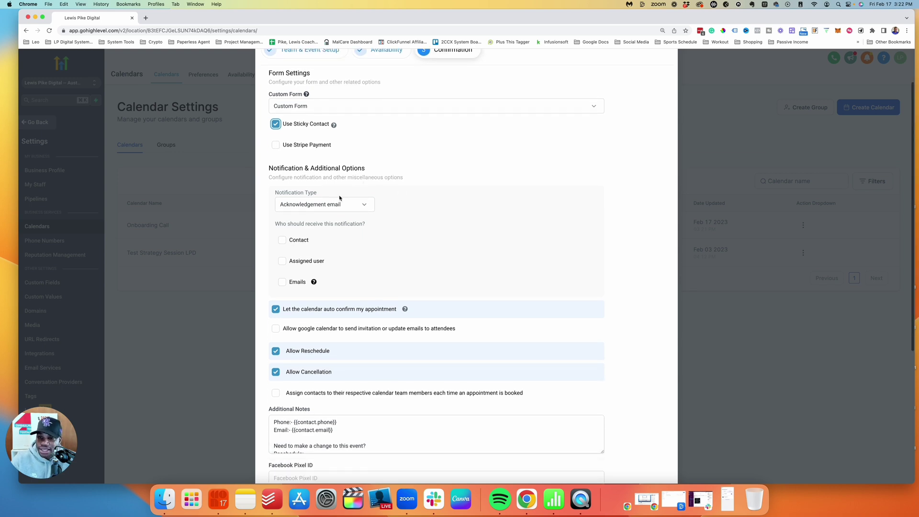
{"action": "scroll", "coordinate": [331, 192], "scroll_direction": "down", "scroll_amount": 2}
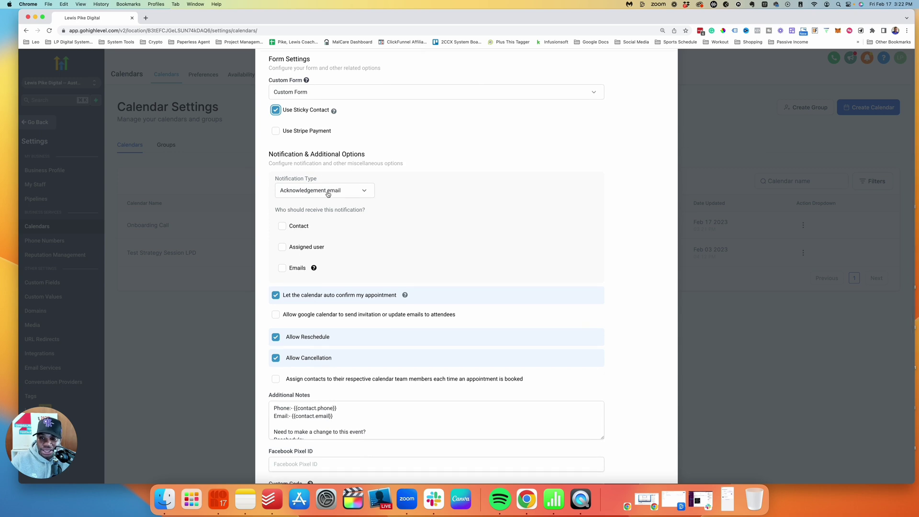
{"action": "left_click", "coordinate": [327, 191]}
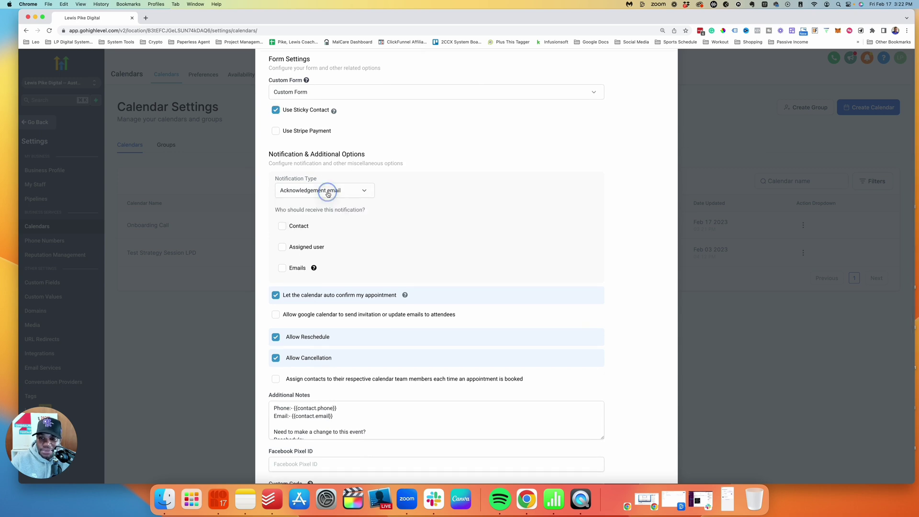
{"action": "left_click", "coordinate": [282, 227]}
{"action": "left_click", "coordinate": [282, 247]}
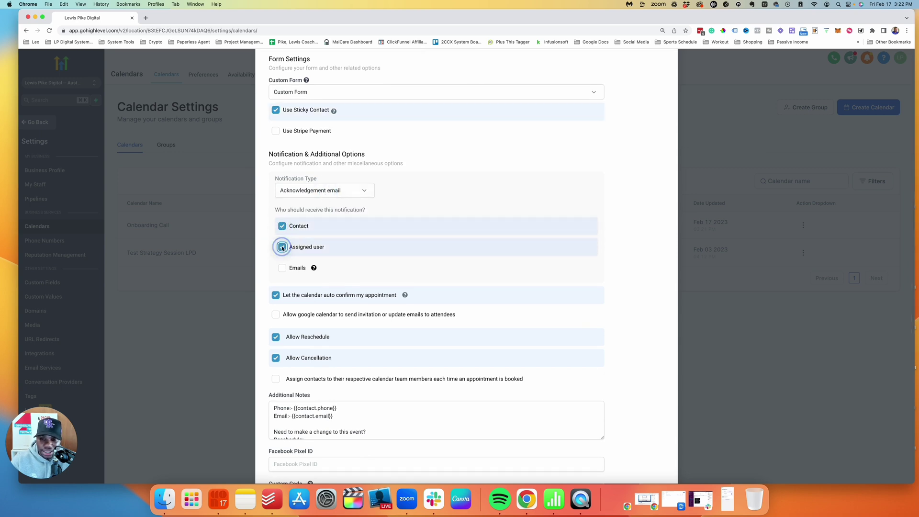
{"action": "mouse_move", "coordinate": [314, 268]}
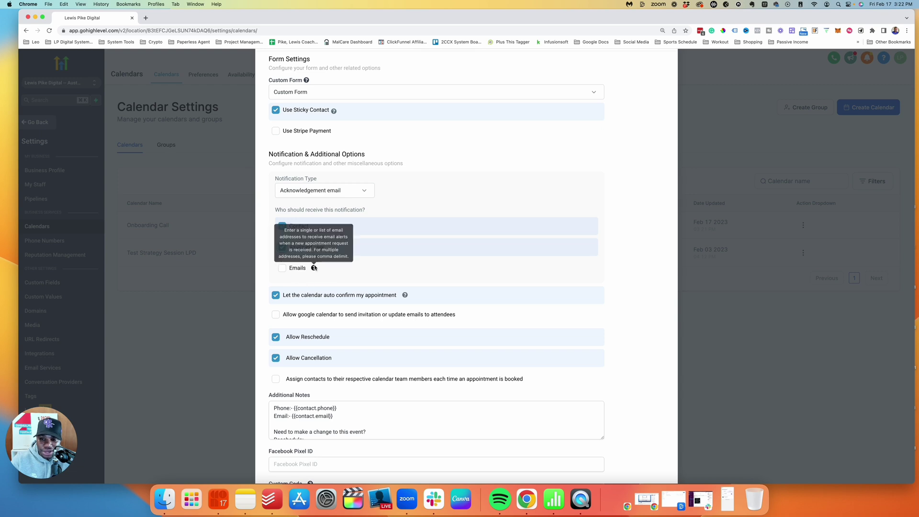
{"action": "left_click", "coordinate": [282, 269]}
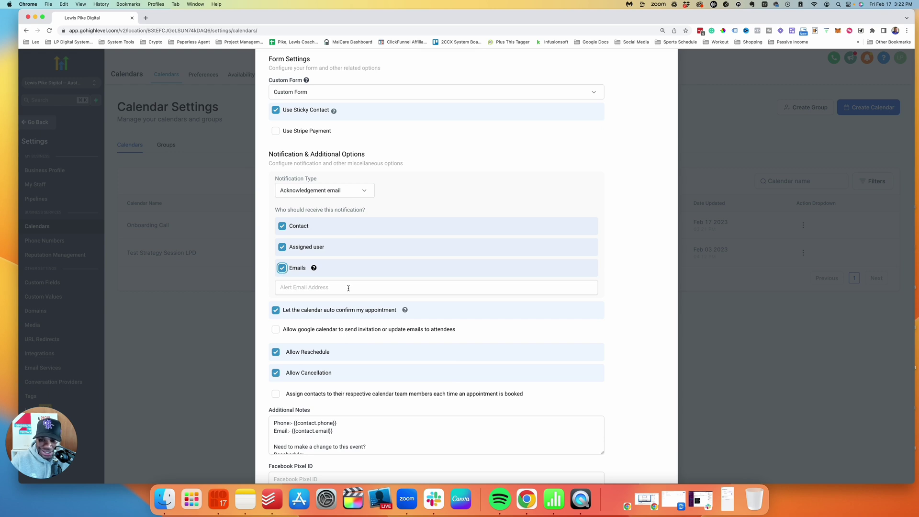
{"action": "left_click", "coordinate": [282, 268]}
- Allow Google Calendar to send invitation or update emails to attendees
{"action": "scroll", "coordinate": [312, 267], "scroll_direction": "down", "scroll_amount": 3}
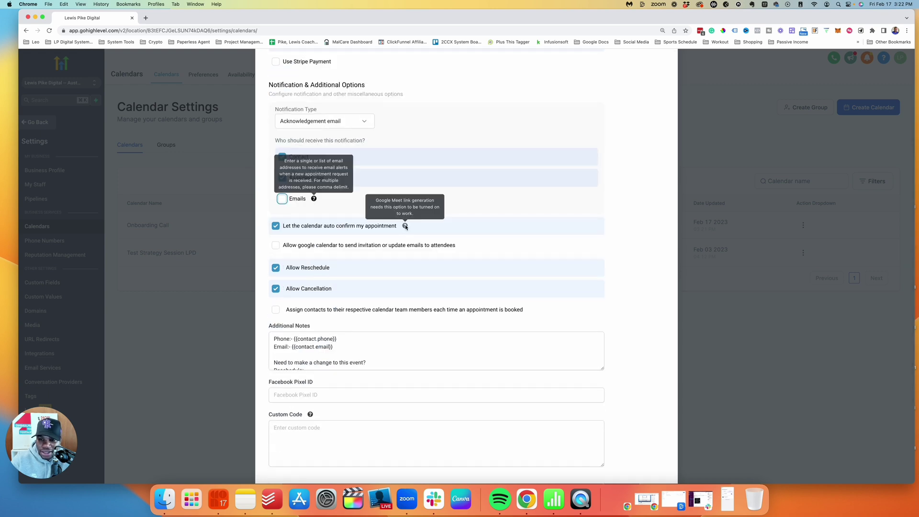
{"action": "scroll", "coordinate": [302, 200], "scroll_direction": "down", "scroll_amount": 1}
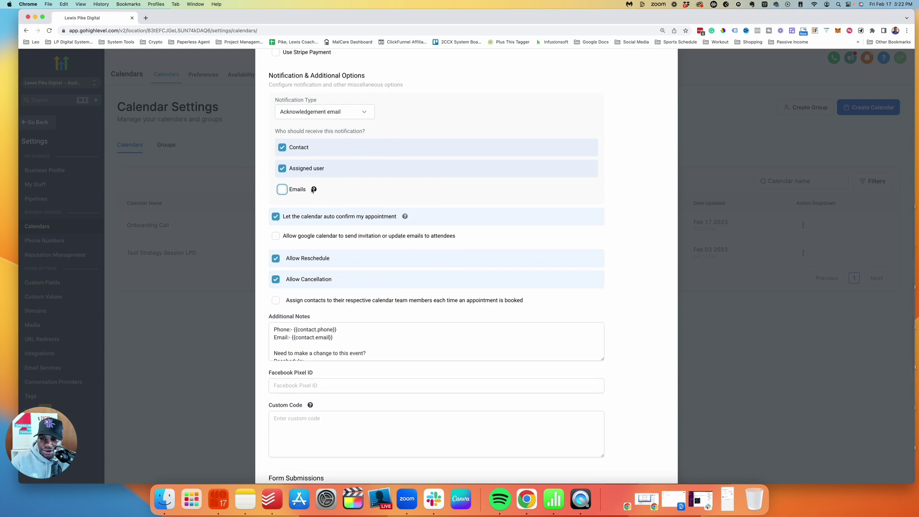
{"action": "mouse_move", "coordinate": [316, 190]}
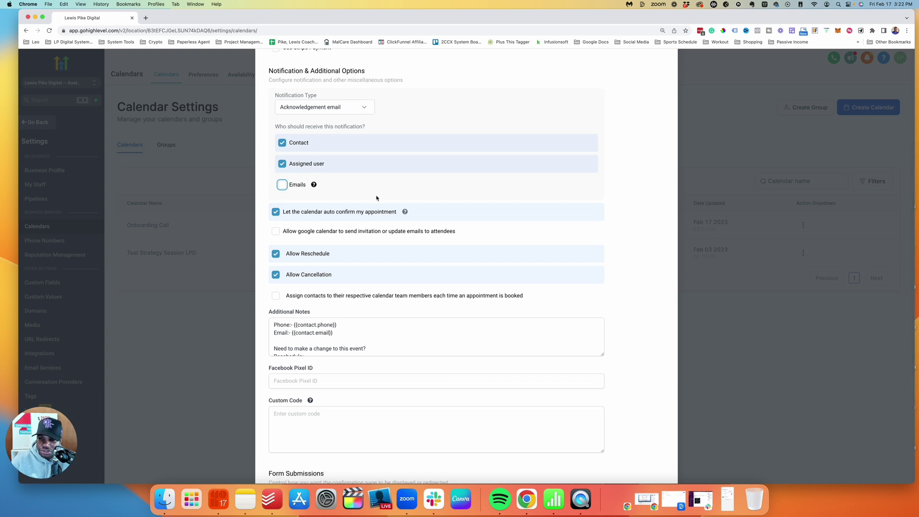
{"action": "scroll", "coordinate": [355, 189], "scroll_direction": "down", "scroll_amount": 3}
{"action": "scroll", "coordinate": [362, 192], "scroll_direction": "down", "scroll_amount": 2}
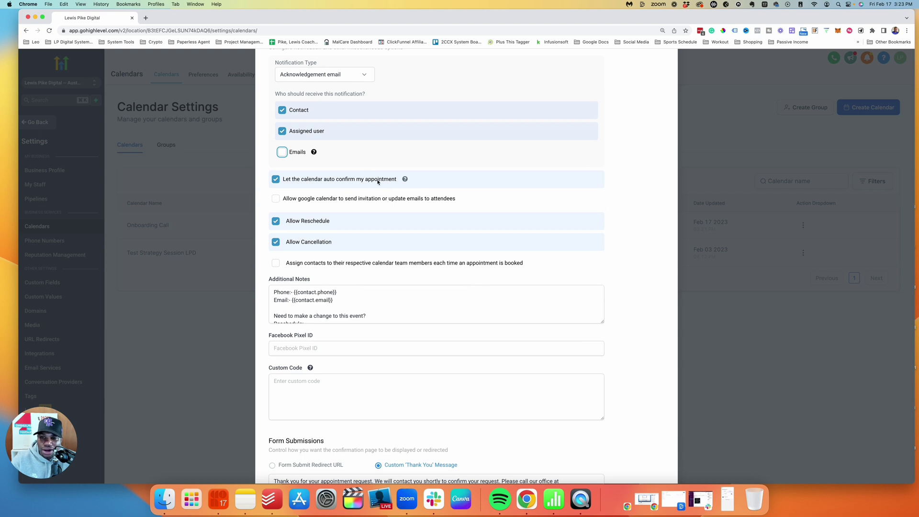
{"action": "mouse_move", "coordinate": [406, 181]}
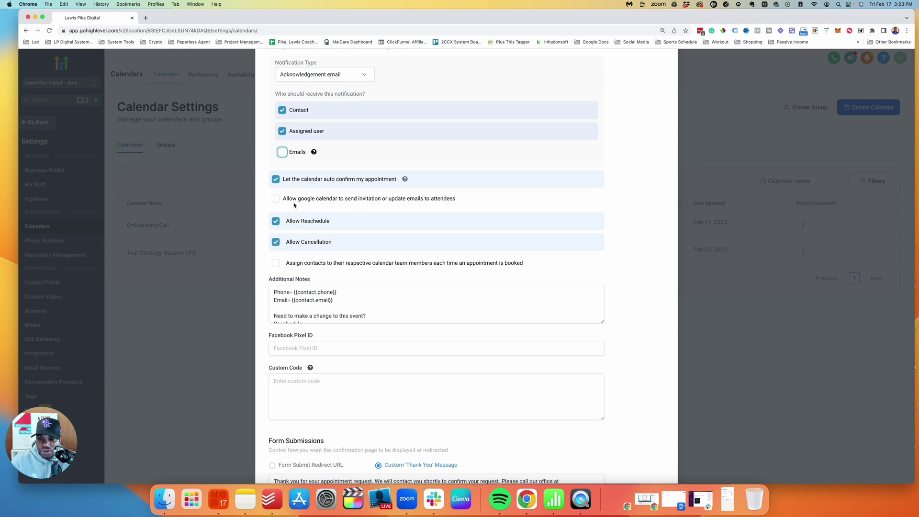
{"action": "left_click", "coordinate": [278, 199]}
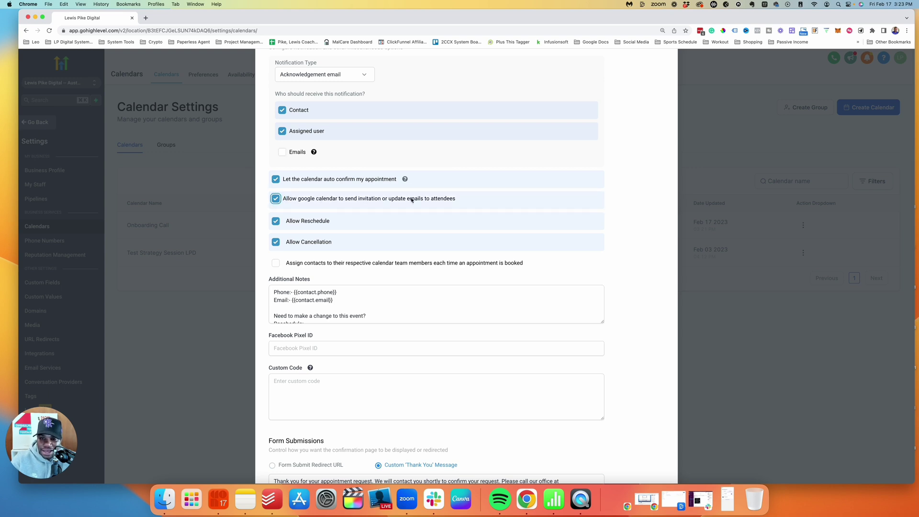
{"action": "scroll", "coordinate": [418, 199], "scroll_direction": "down", "scroll_amount": 2}
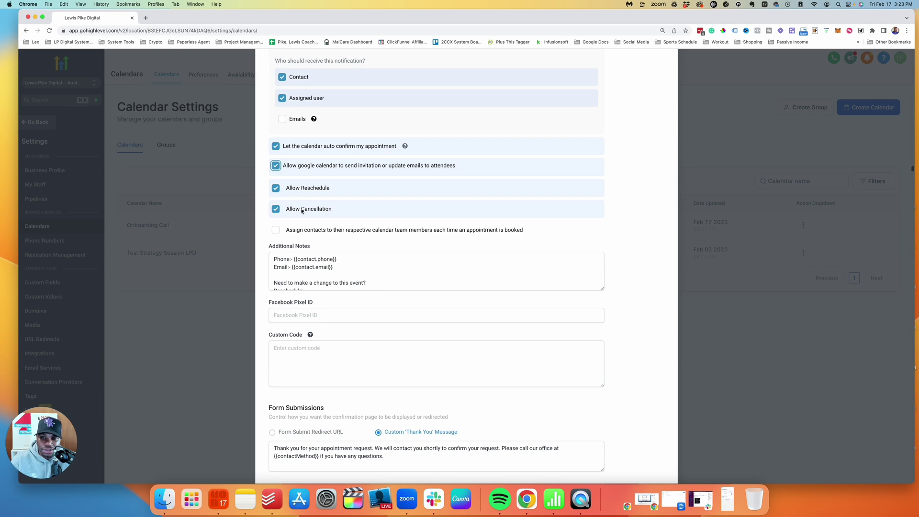
{"action": "left_click", "coordinate": [276, 231]}
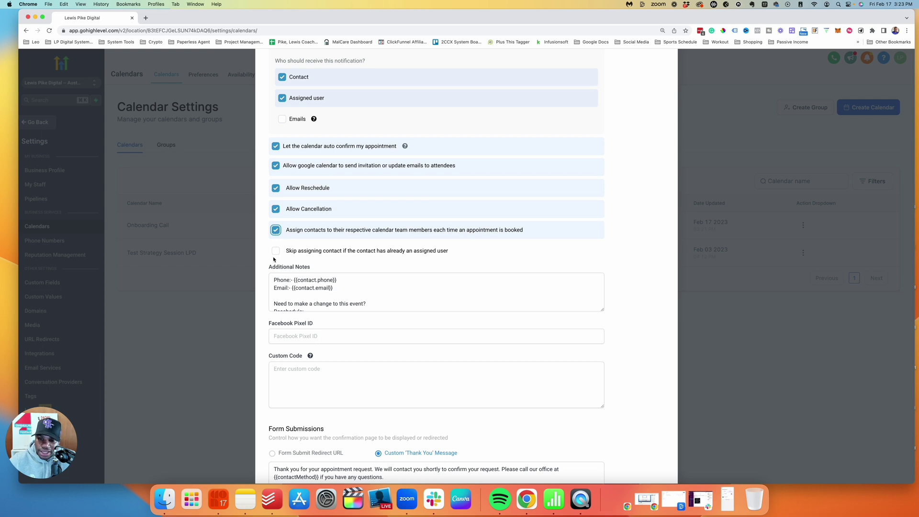
{"action": "left_click", "coordinate": [275, 231]}
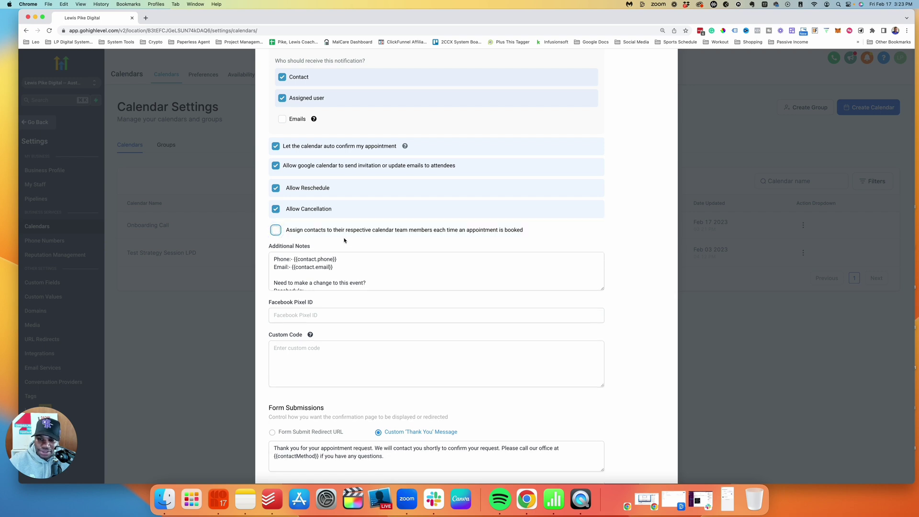
- Review the Additional Notes text, from the contact phone and email fields through the reschedule and cancellation links
{"action": "scroll", "coordinate": [345, 242], "scroll_direction": "down", "scroll_amount": 1}
{"action": "scroll", "coordinate": [344, 249], "scroll_direction": "down", "scroll_amount": 1}
{"action": "scroll", "coordinate": [343, 249], "scroll_direction": "up", "scroll_amount": 1}
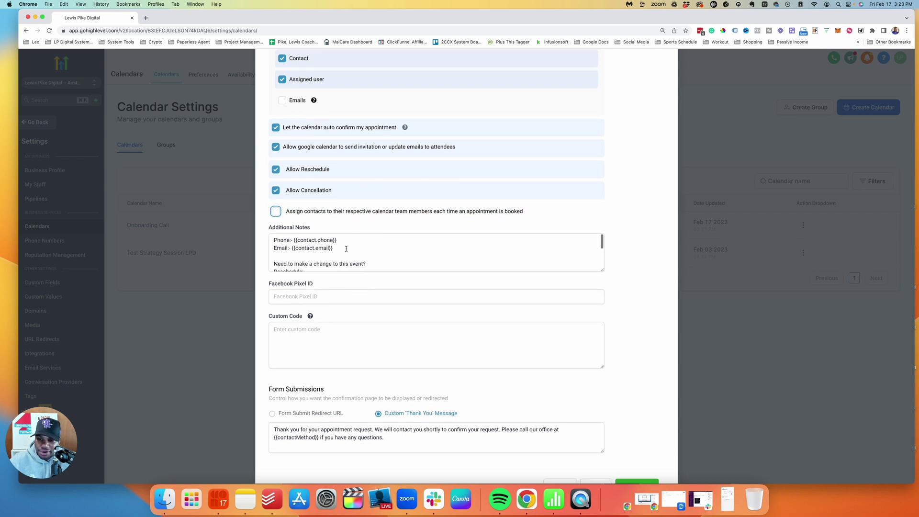
{"action": "scroll", "coordinate": [373, 251], "scroll_direction": "down", "scroll_amount": 1}
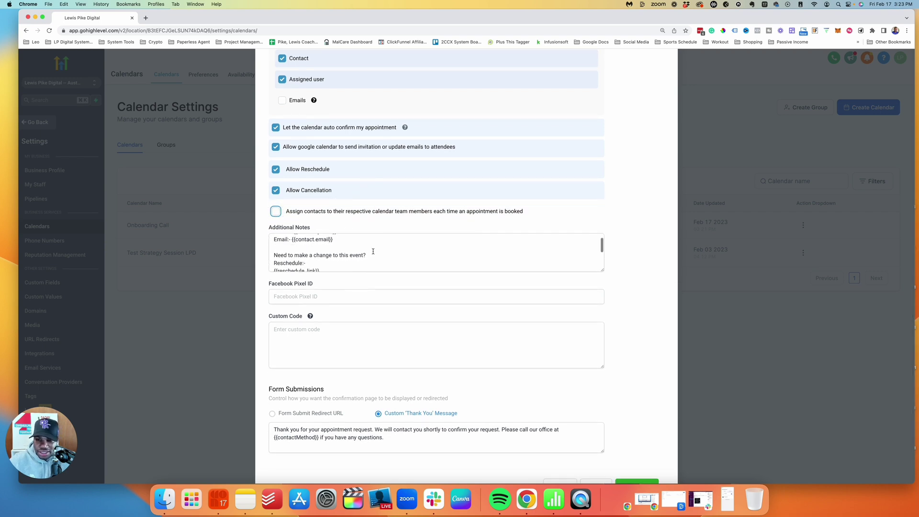
{"action": "scroll", "coordinate": [373, 251], "scroll_direction": "down", "scroll_amount": 3}
{"action": "scroll", "coordinate": [336, 261], "scroll_direction": "up", "scroll_amount": 4}
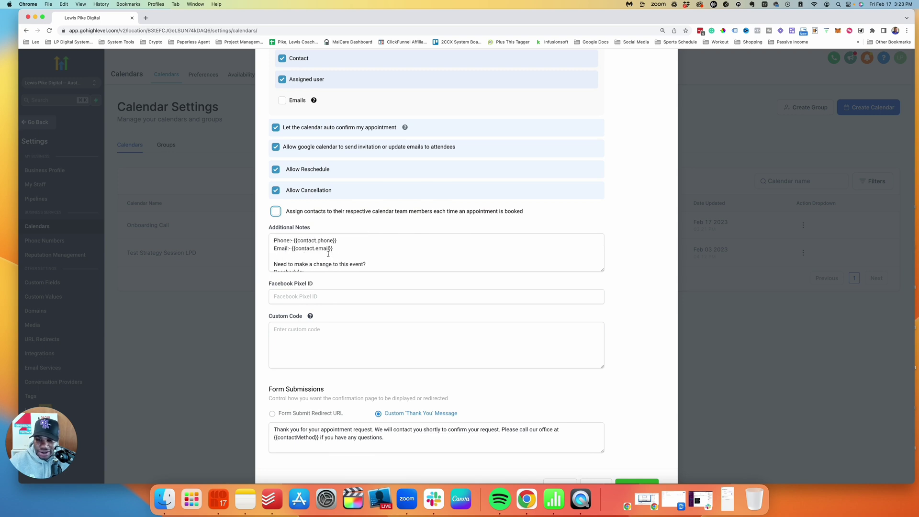
{"action": "scroll", "coordinate": [364, 253], "scroll_direction": "down", "scroll_amount": 3}
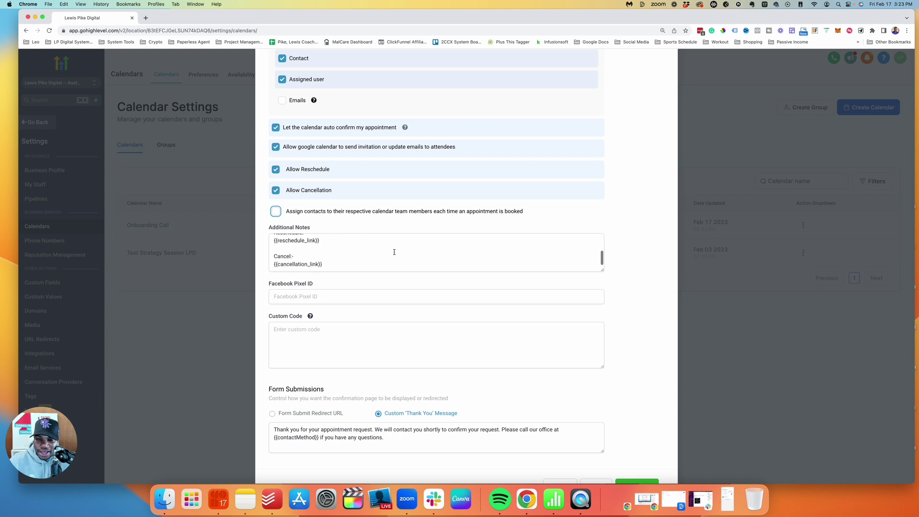
- Leave the Facebook Pixel ID and custom code blank, keep the custom thank-you message, and complete the calendar setup
{"action": "left_click", "coordinate": [306, 296]}
{"action": "scroll", "coordinate": [345, 279], "scroll_direction": "down", "scroll_amount": 1}
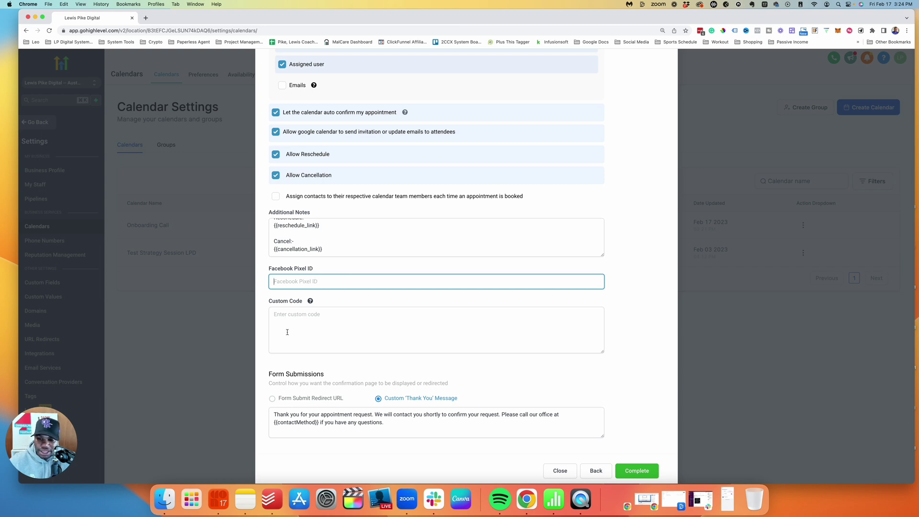
{"action": "left_click", "coordinate": [314, 323]}
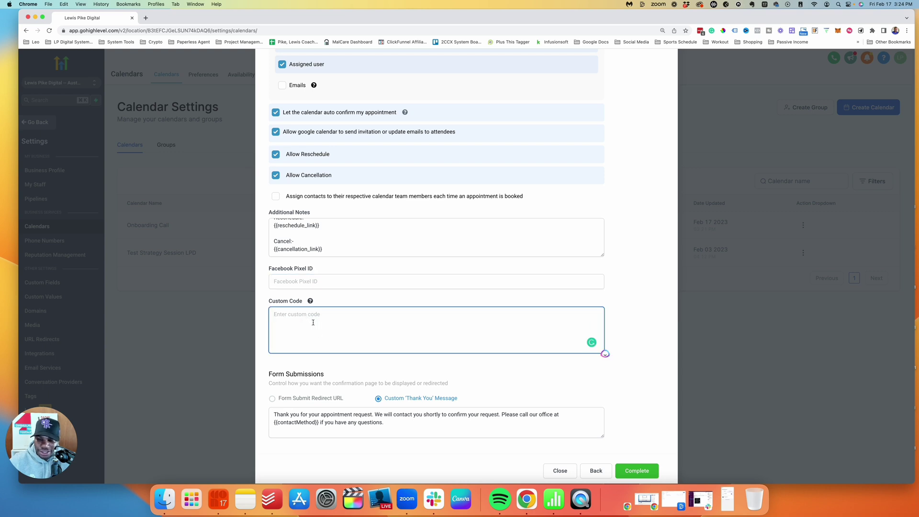
{"action": "scroll", "coordinate": [314, 323], "scroll_direction": "down", "scroll_amount": 1}
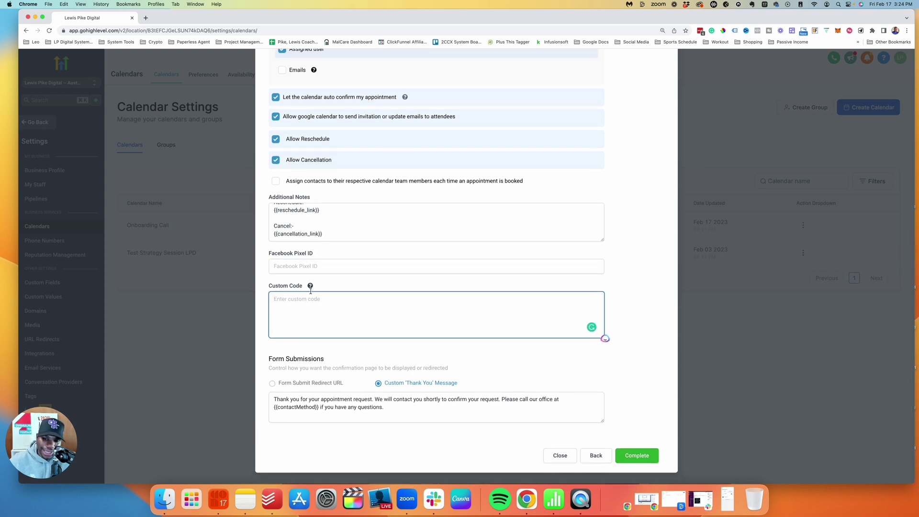
{"action": "mouse_move", "coordinate": [310, 288]}
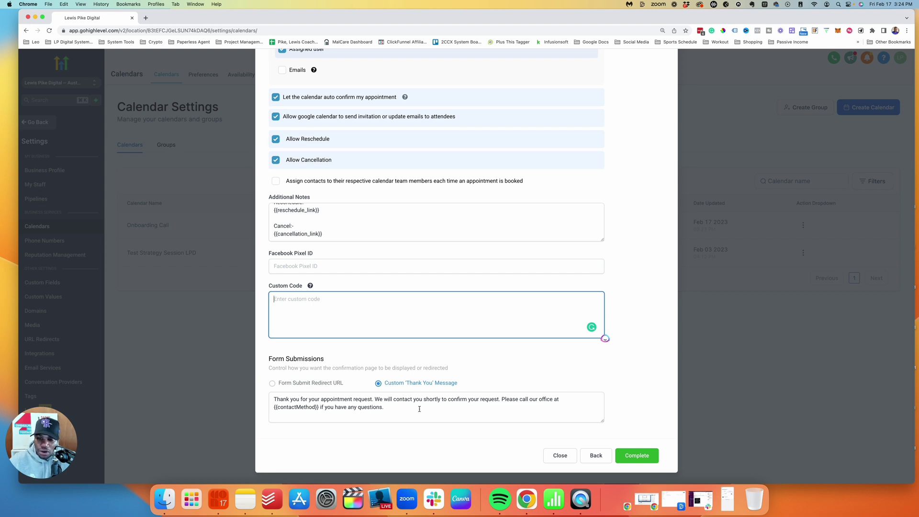
{"action": "left_click", "coordinate": [636, 455]}
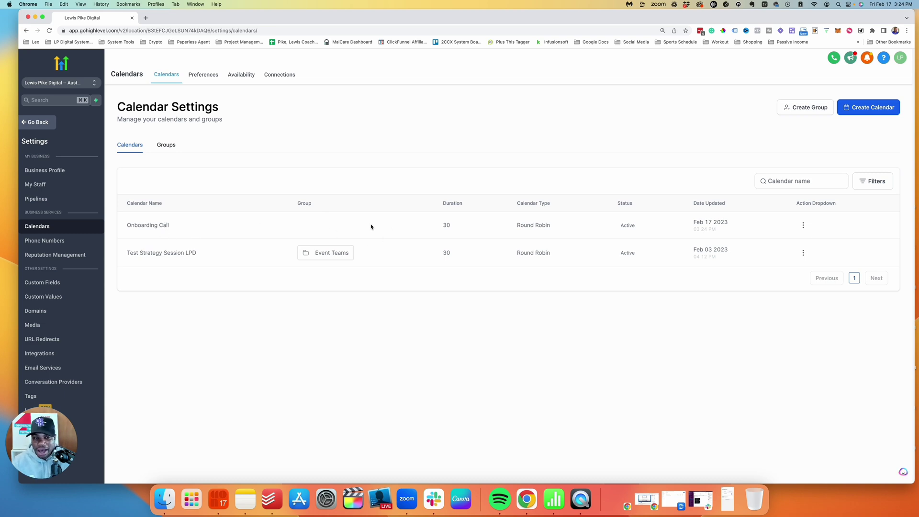
- Copy the Onboarding Call calendar's scheduling link and open its booking page in a new browser tab
{"action": "left_click", "coordinate": [804, 225]}
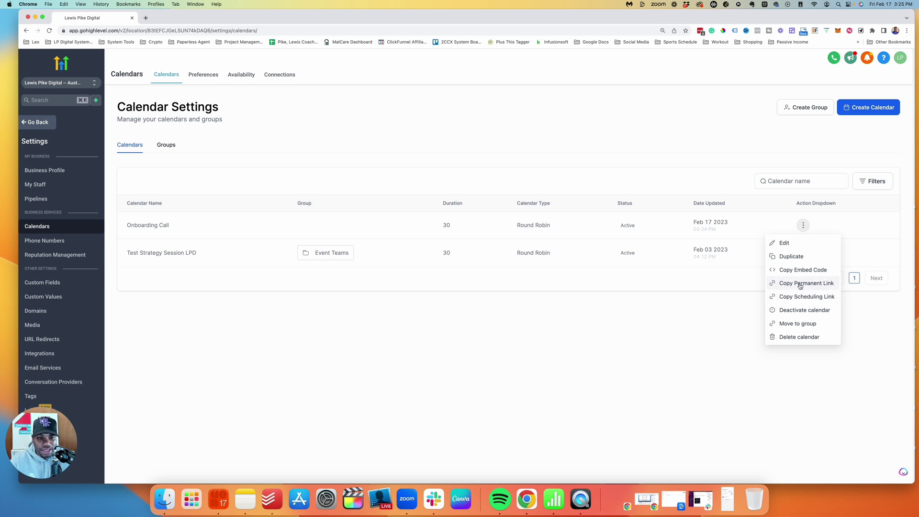
{"action": "left_click", "coordinate": [790, 298]}
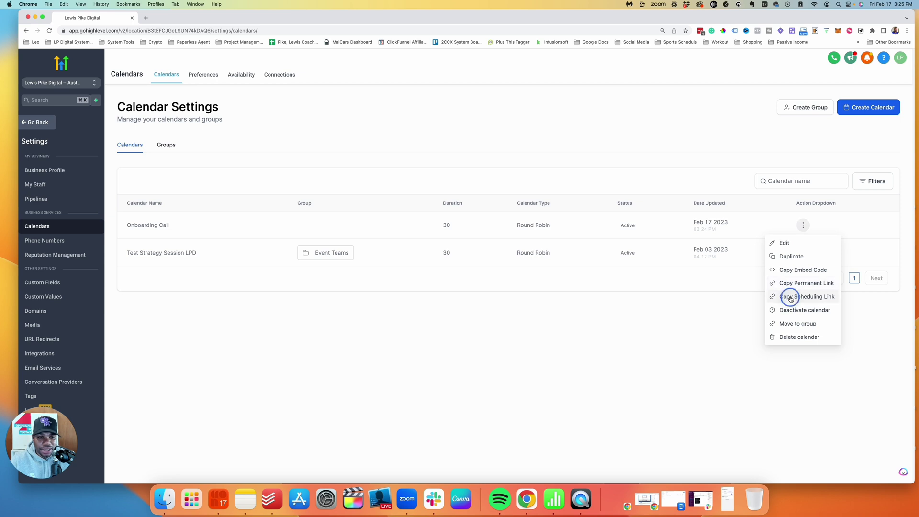
{"action": "left_click", "coordinate": [145, 18]}
{"action": "type", "text": "https://api.leadconnectorhq.com/widget/bookings/onboarding-15-min"}
{"action": "key", "text": "Return"}
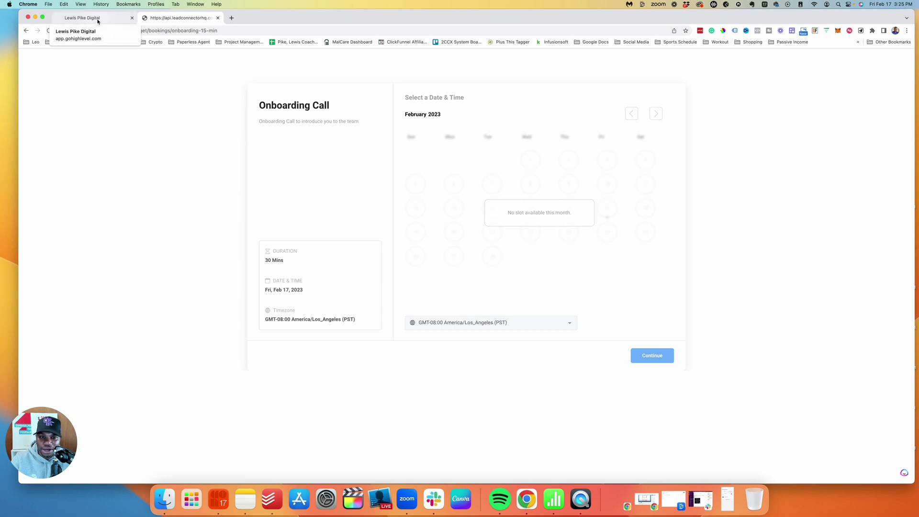
- Open the Test Strategy Session LPD booking page in another tab and view the time slots for Tuesday, February 21
{"action": "left_click", "coordinate": [97, 21]}
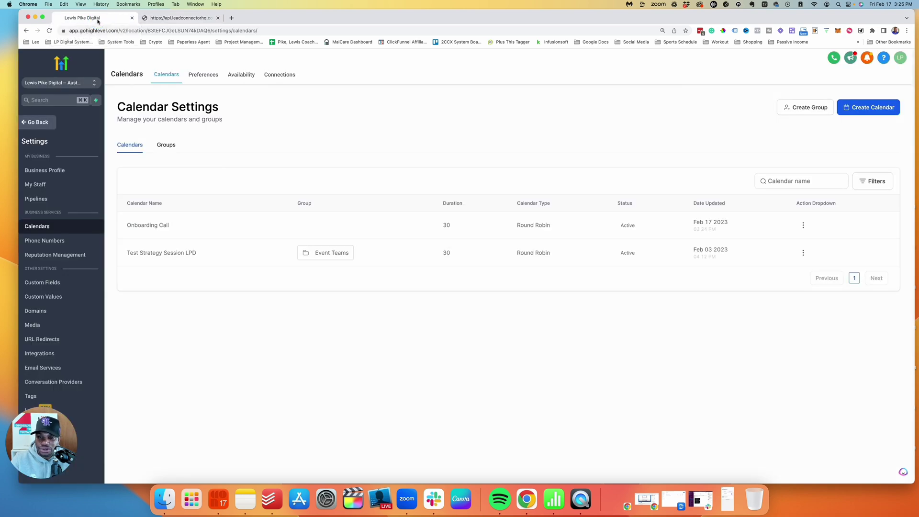
{"action": "left_click", "coordinate": [912, 278]}
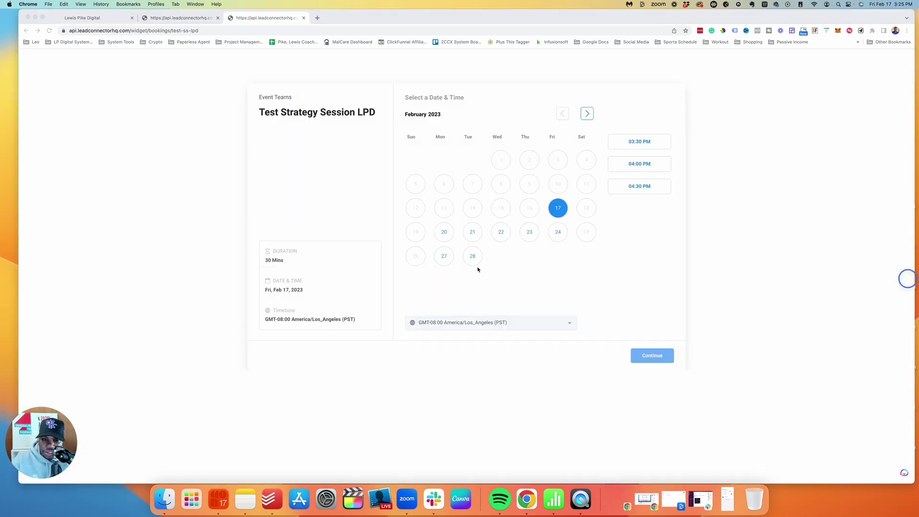
{"action": "left_click", "coordinate": [457, 235]}
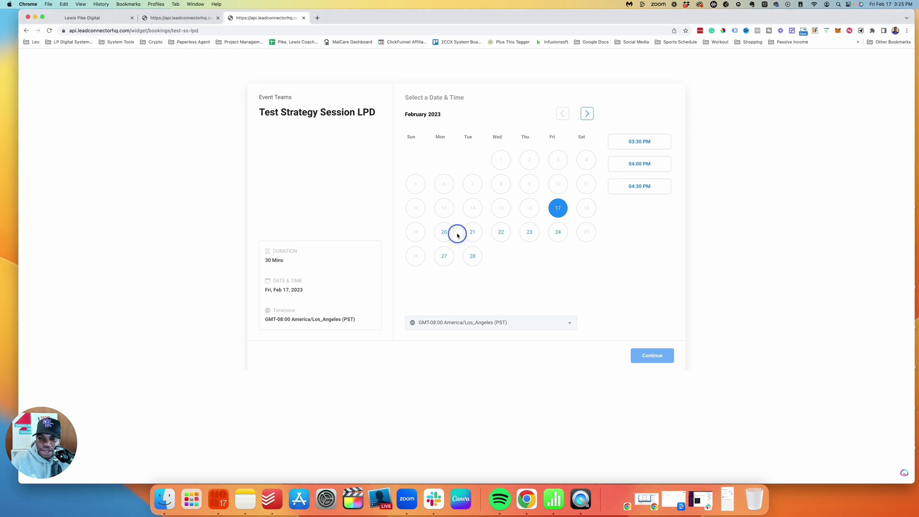
{"action": "left_click", "coordinate": [473, 234]}
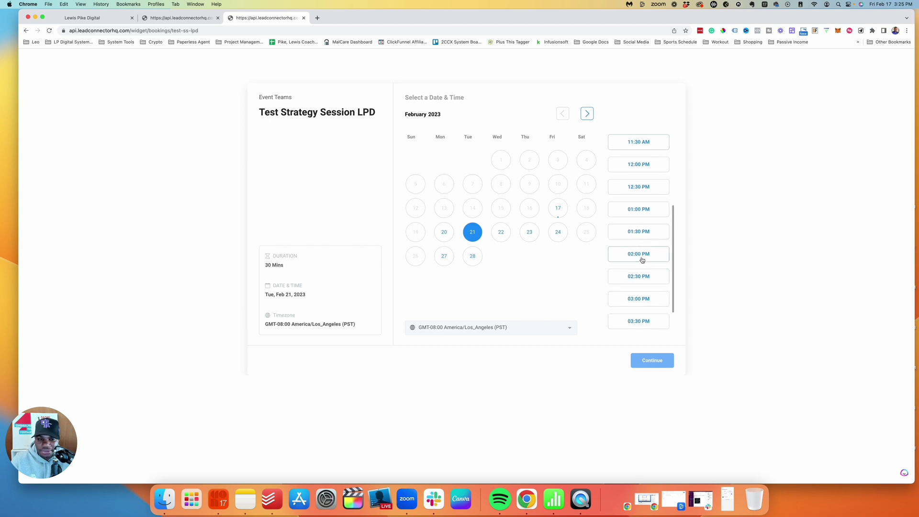
{"action": "scroll", "coordinate": [636, 230], "scroll_direction": "down", "scroll_amount": 1}
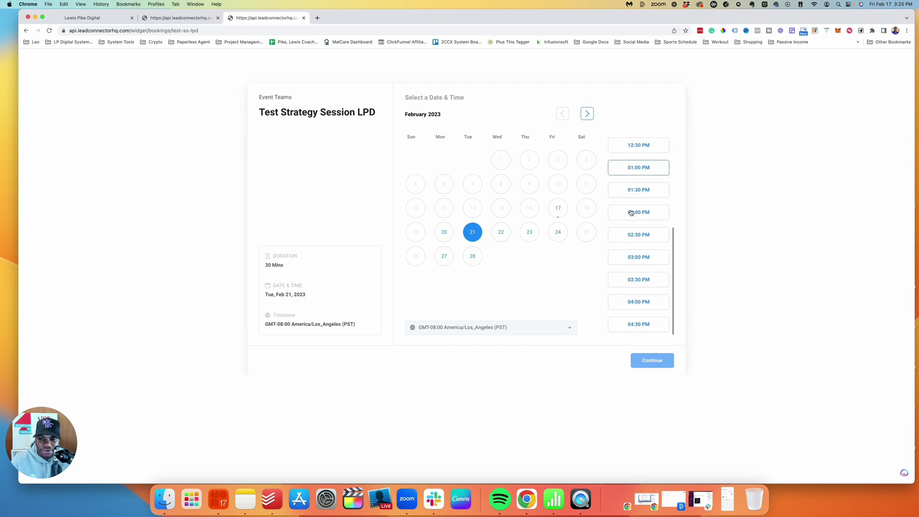
- Book the 08:30 AM slot on Wednesday, February 22, using the prefilled contact details, and choose the Outlook / iCal option
{"action": "left_click", "coordinate": [501, 232]}
{"action": "left_click", "coordinate": [639, 143]}
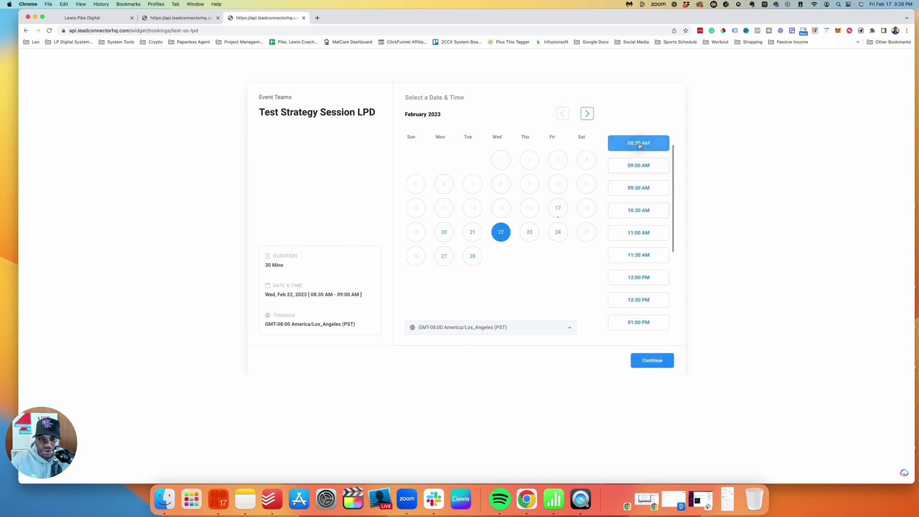
{"action": "left_click", "coordinate": [648, 359]}
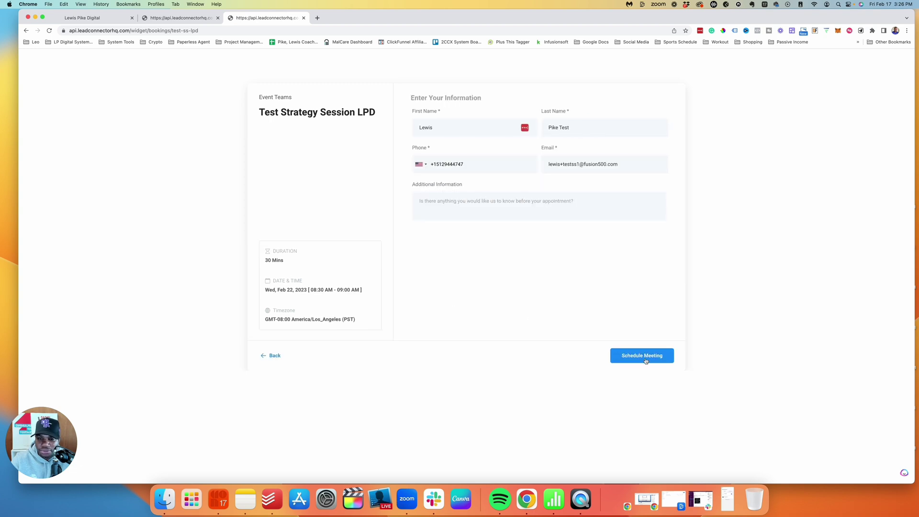
{"action": "left_click", "coordinate": [595, 125]}
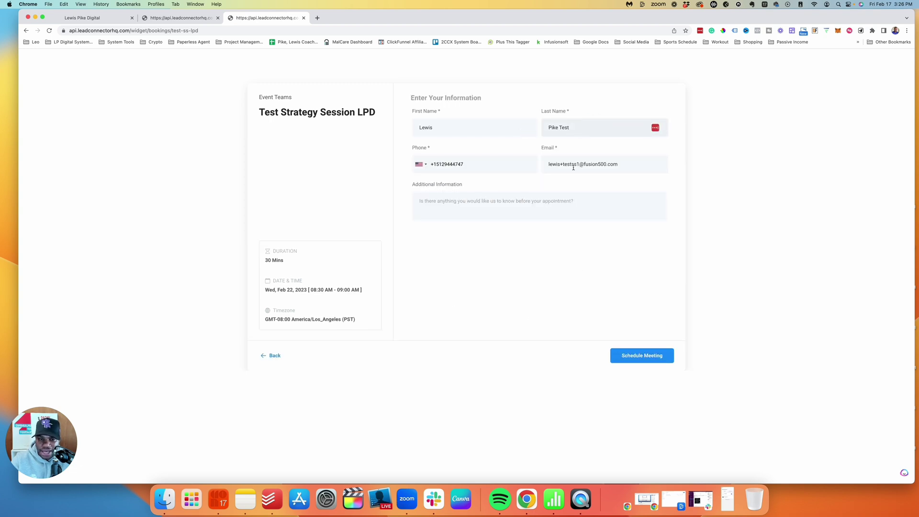
{"action": "left_click", "coordinate": [465, 196]}
{"action": "left_click", "coordinate": [649, 357]}
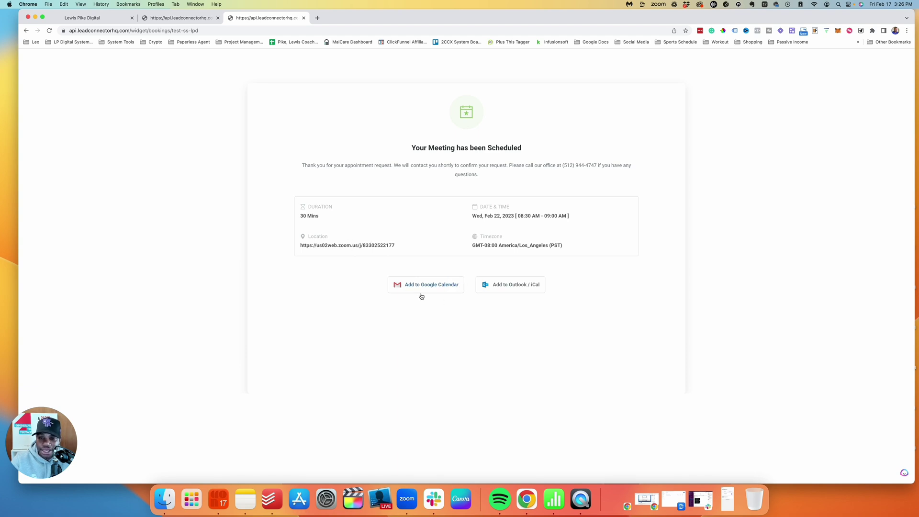
{"action": "left_click", "coordinate": [521, 286]}
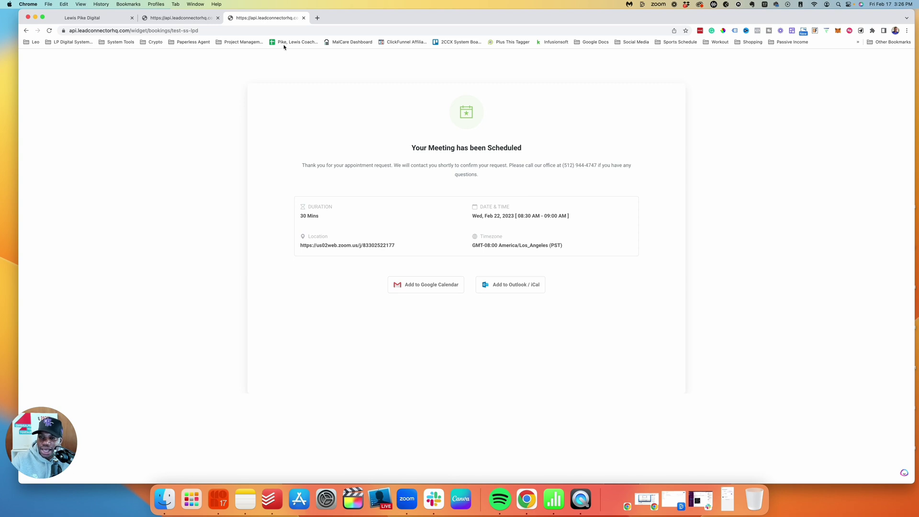
- Return to the GoHighLevel tab and check the new booking in the Appointments list
{"action": "left_click", "coordinate": [189, 19]}
{"action": "left_click", "coordinate": [89, 18]}
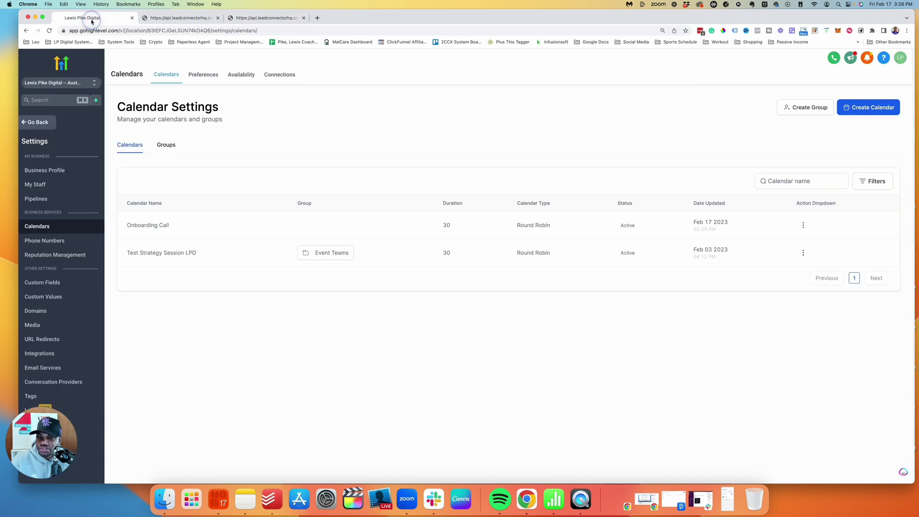
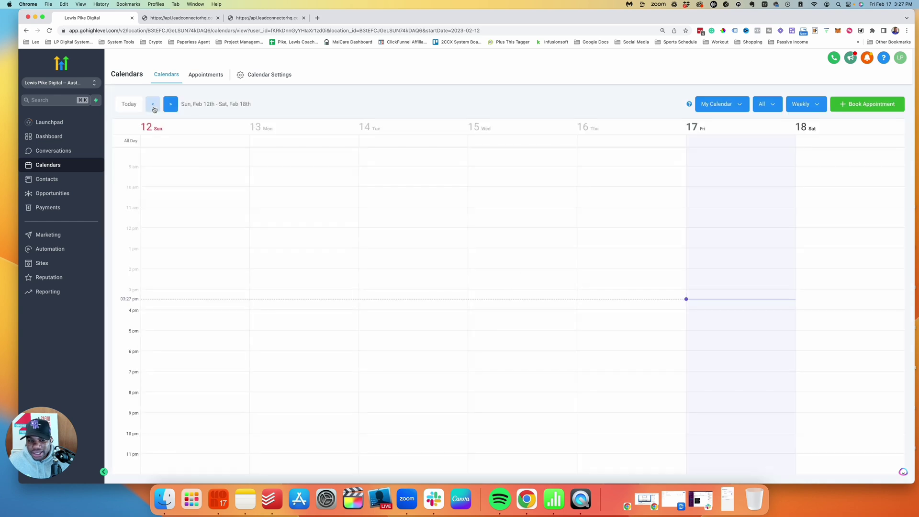
{"action": "left_click", "coordinate": [204, 75]}
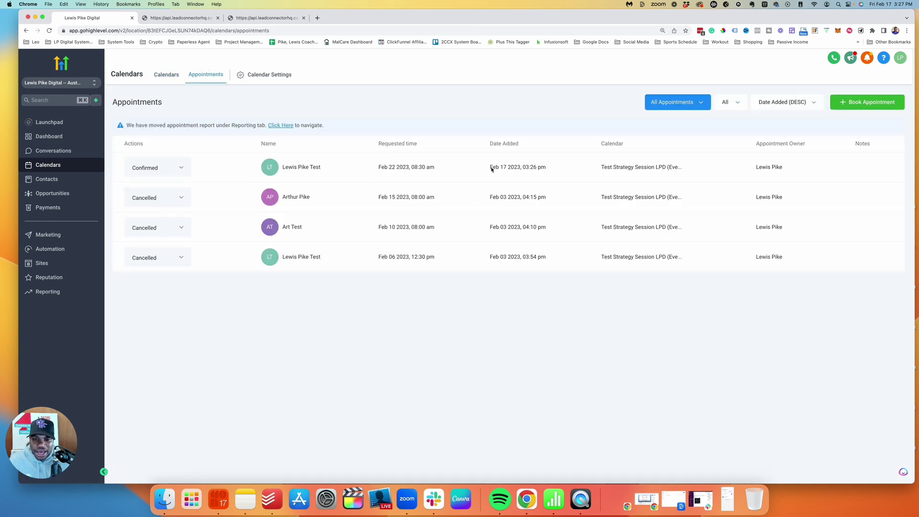
- Show the week of February 19 to 25 in the calendar view and filter it to the Event Teams group
{"action": "left_click", "coordinate": [166, 75]}
{"action": "left_click", "coordinate": [170, 104]}
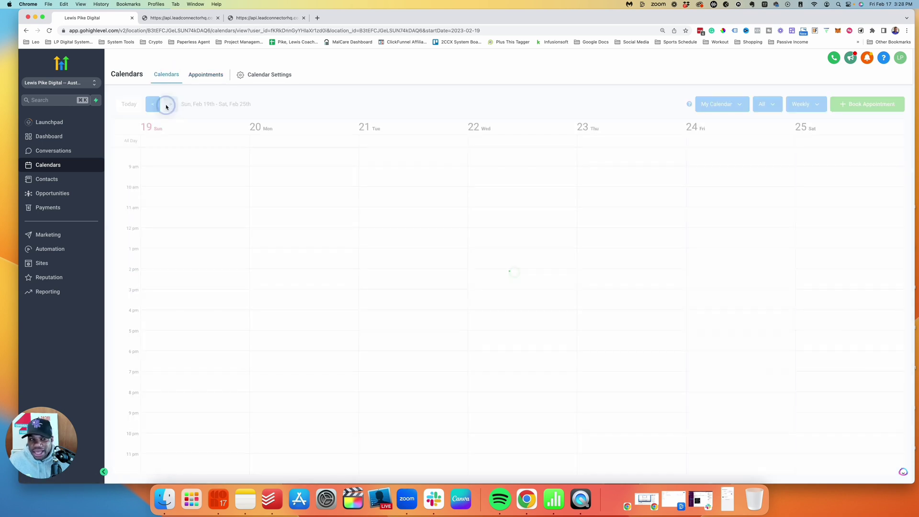
{"action": "scroll", "coordinate": [489, 228], "scroll_direction": "up", "scroll_amount": 4}
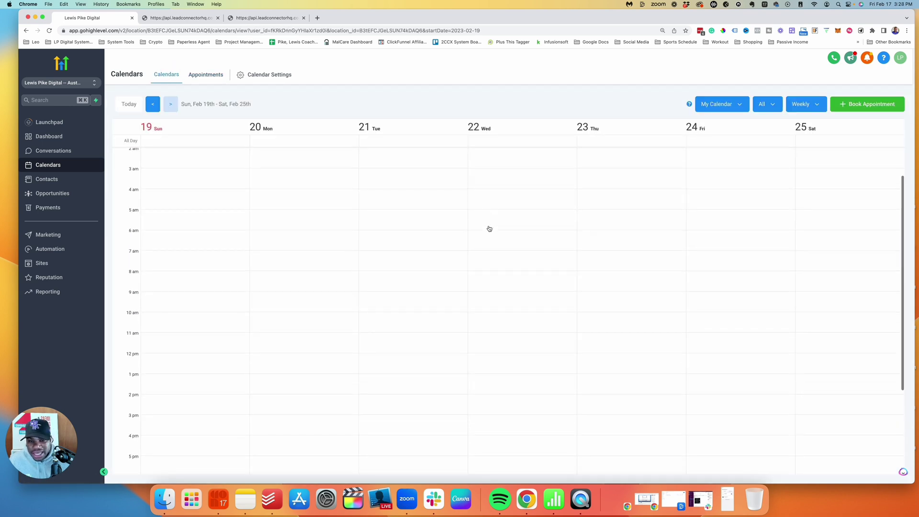
{"action": "scroll", "coordinate": [489, 228], "scroll_direction": "down", "scroll_amount": 4}
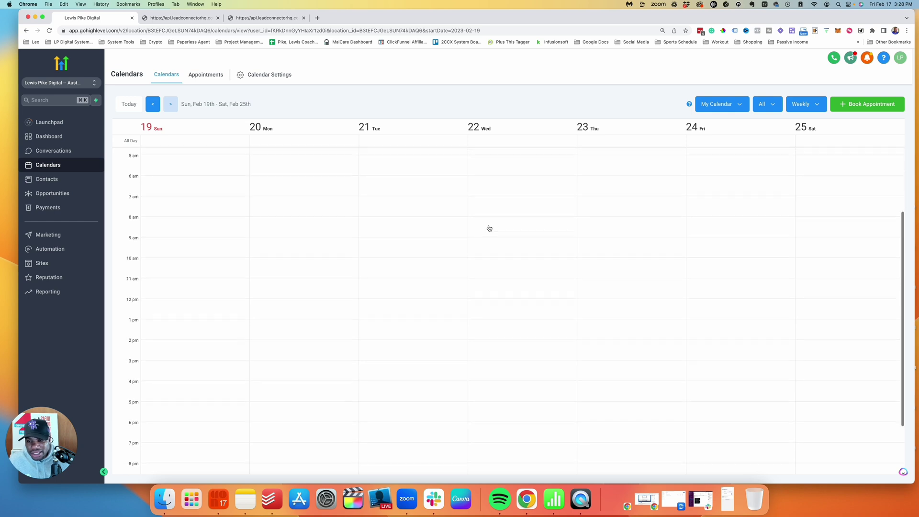
{"action": "left_click", "coordinate": [908, 277]}
{"action": "scroll", "coordinate": [908, 277], "scroll_direction": "up", "scroll_amount": 2}
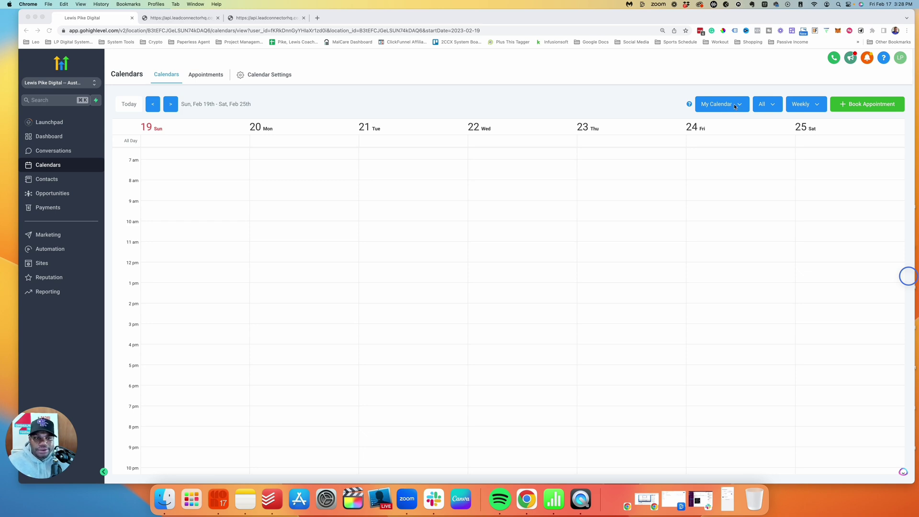
{"action": "left_click", "coordinate": [734, 105]}
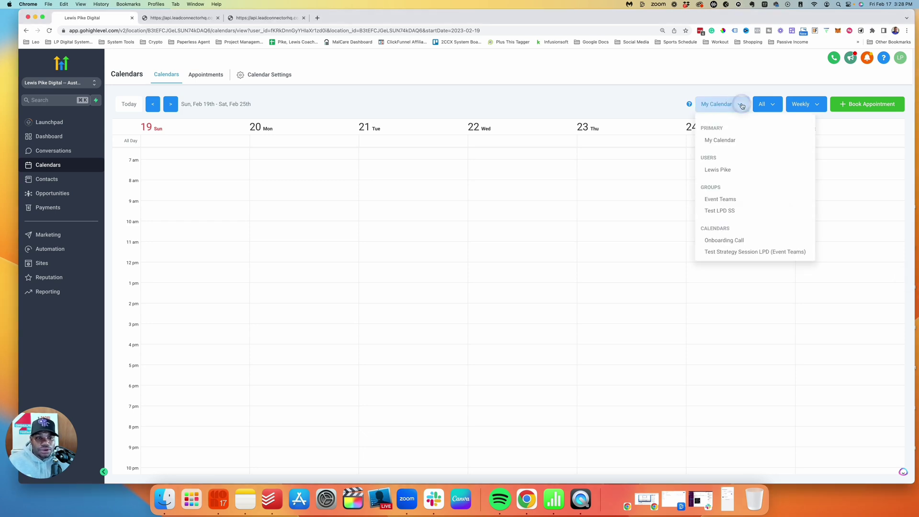
{"action": "left_click", "coordinate": [728, 200]}
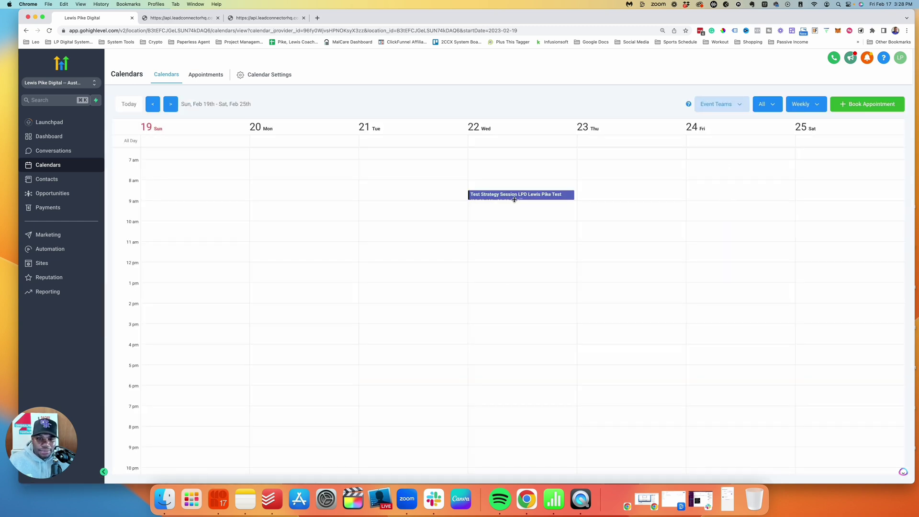
- Inspect the full details of the Wednesday, February 22 appointment and open the linked contact record
{"action": "left_click", "coordinate": [508, 197]}
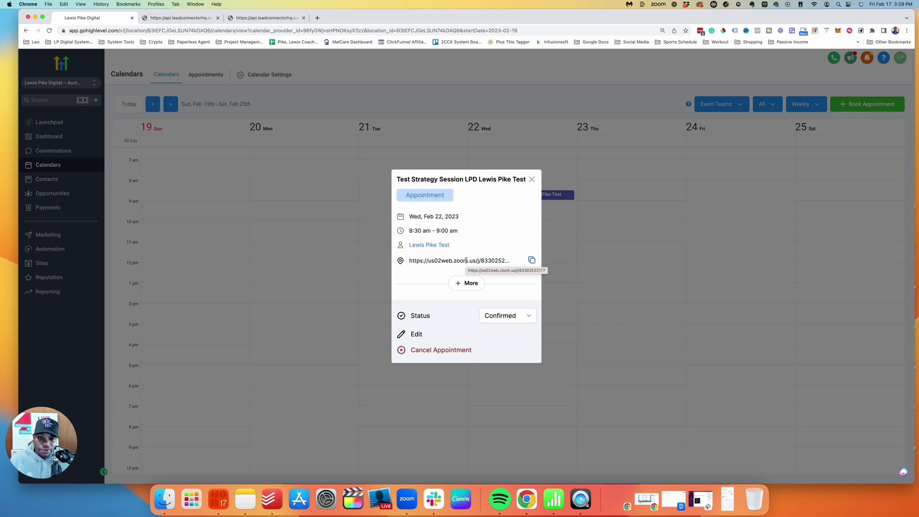
{"action": "left_click", "coordinate": [467, 284]}
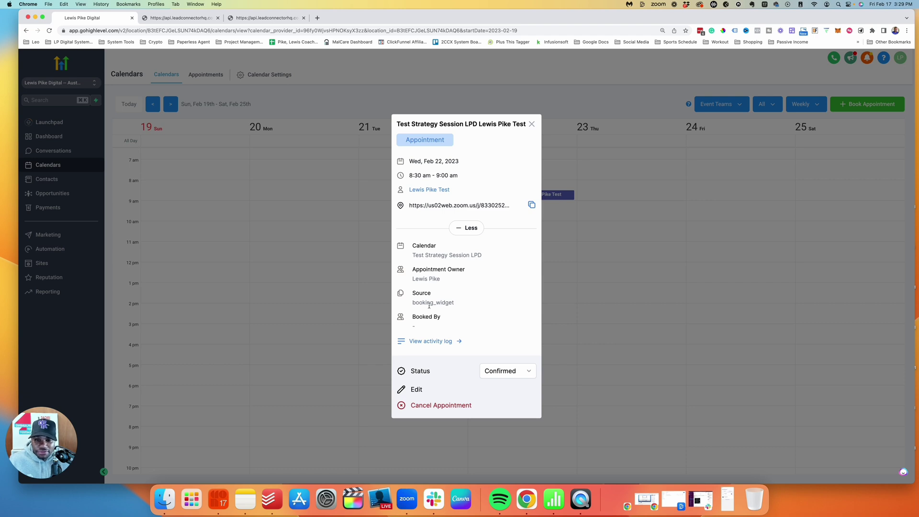
{"action": "left_click", "coordinate": [433, 190]}
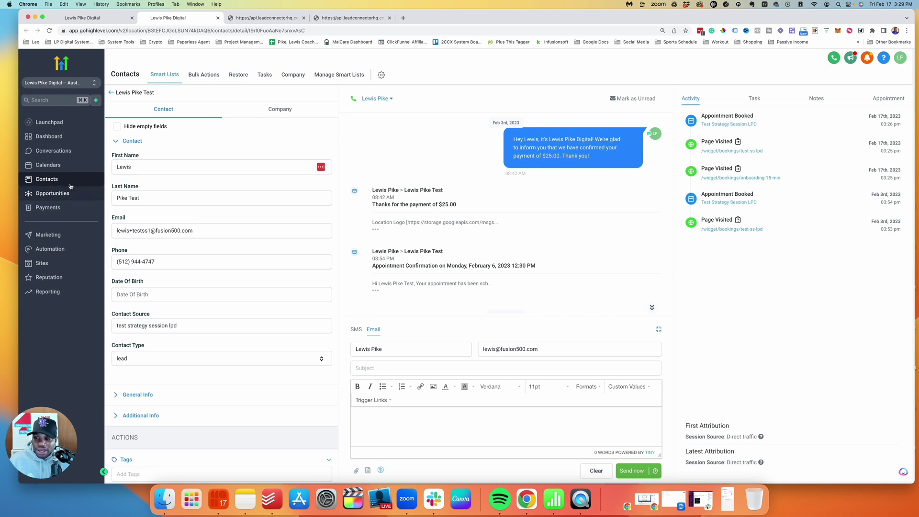
- Go from the contact record to the calendar settings and review the existing calendar groups
{"action": "left_click", "coordinate": [57, 168]}
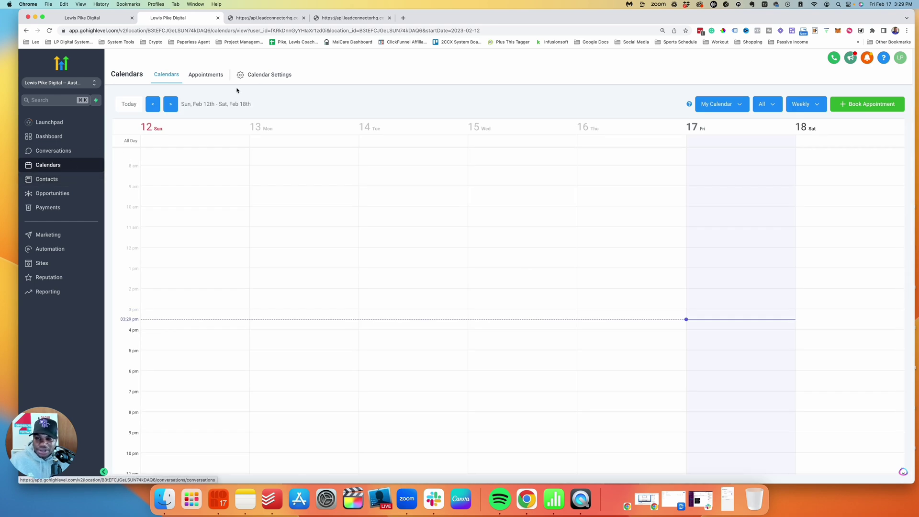
{"action": "left_click", "coordinate": [266, 75]}
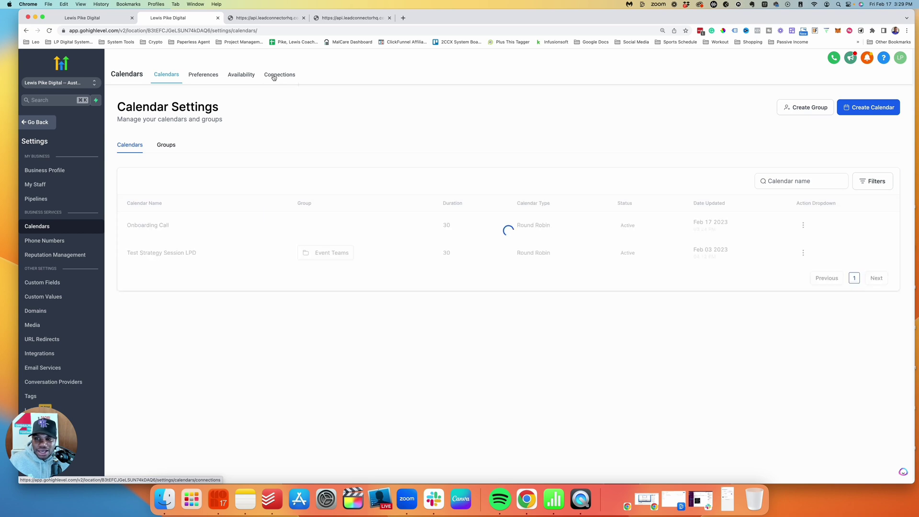
{"action": "left_click", "coordinate": [170, 148]}
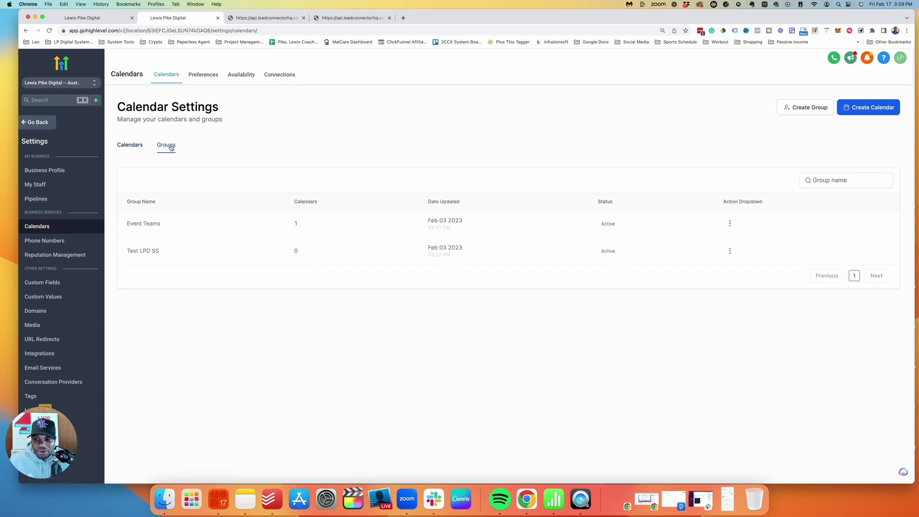
- Move the Onboarding Call calendar to the Event Teams group, acknowledging the legacy link notice, and return to the main calendar view
{"action": "left_click", "coordinate": [129, 147]}
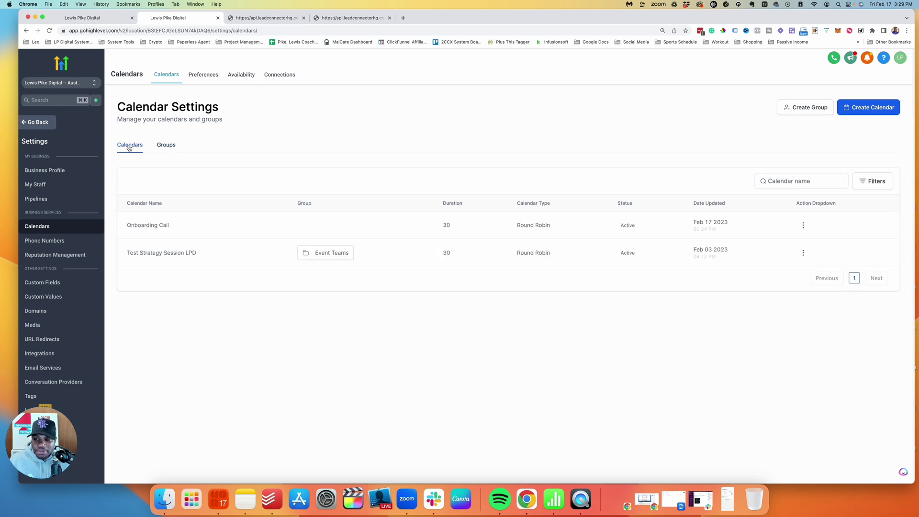
{"action": "left_click", "coordinate": [802, 225]}
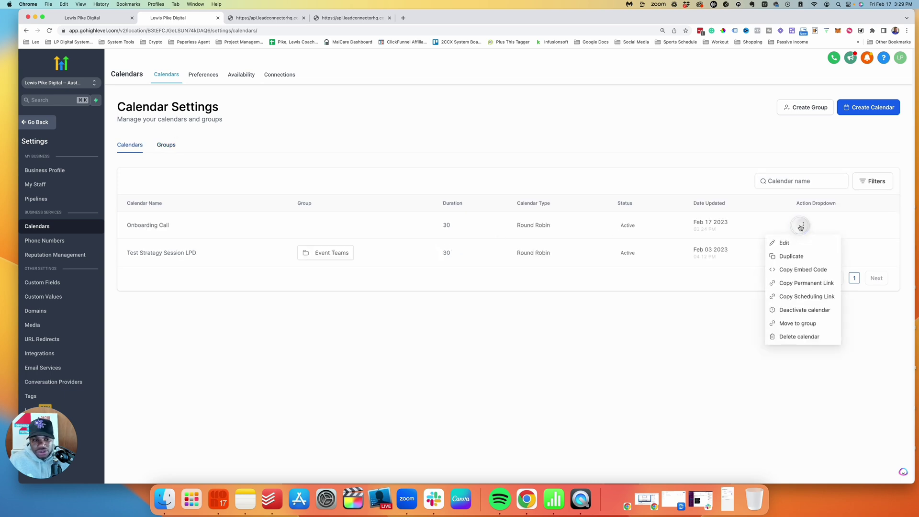
{"action": "left_click", "coordinate": [782, 324]}
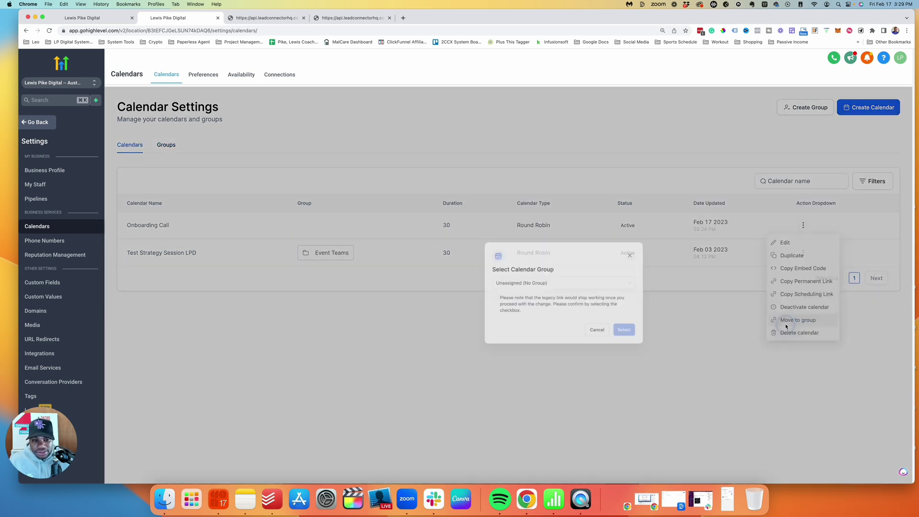
{"action": "left_click", "coordinate": [465, 274]}
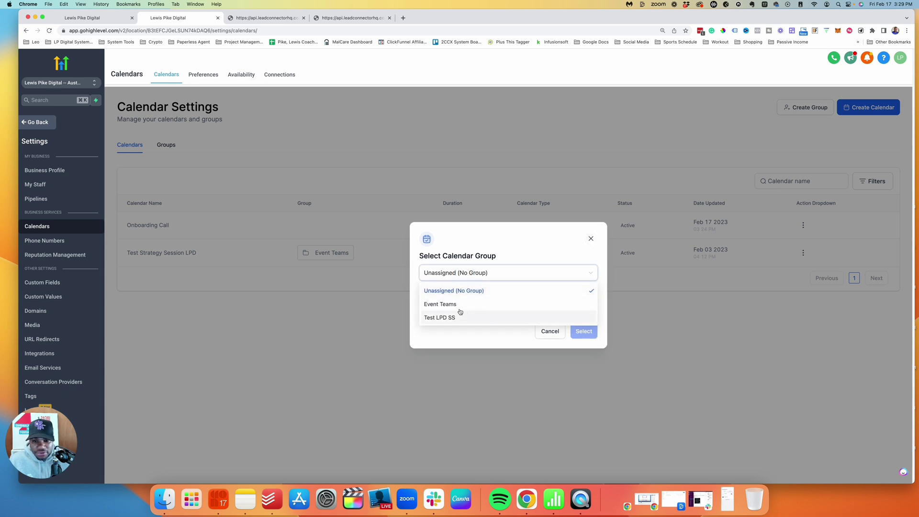
{"action": "left_click", "coordinate": [441, 305]}
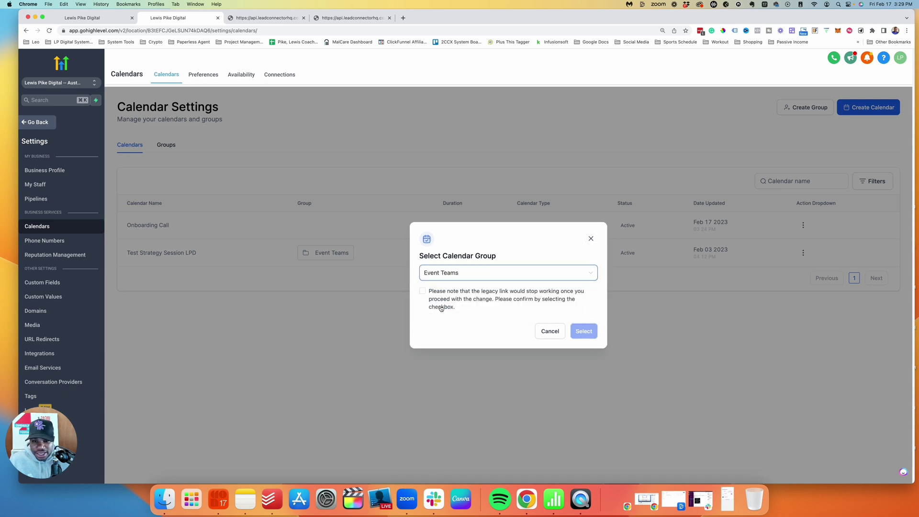
{"action": "left_click", "coordinate": [421, 292]}
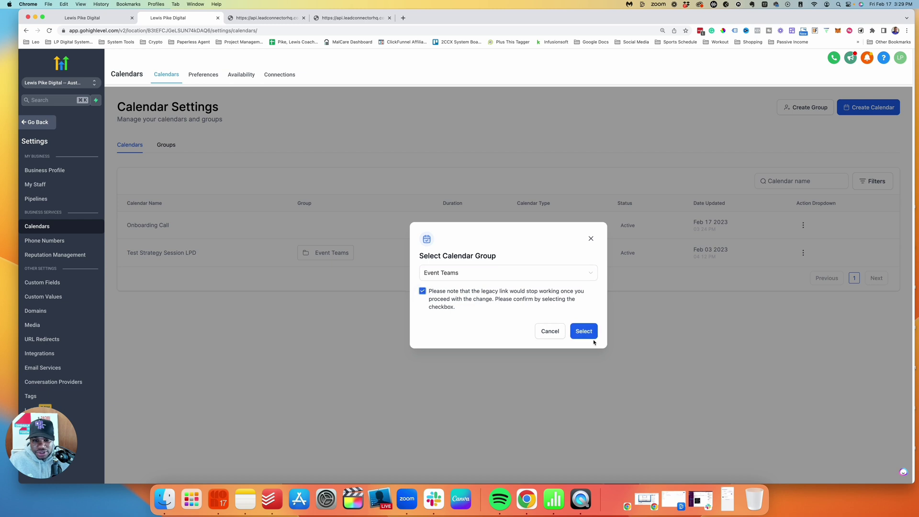
{"action": "left_click", "coordinate": [582, 331]}
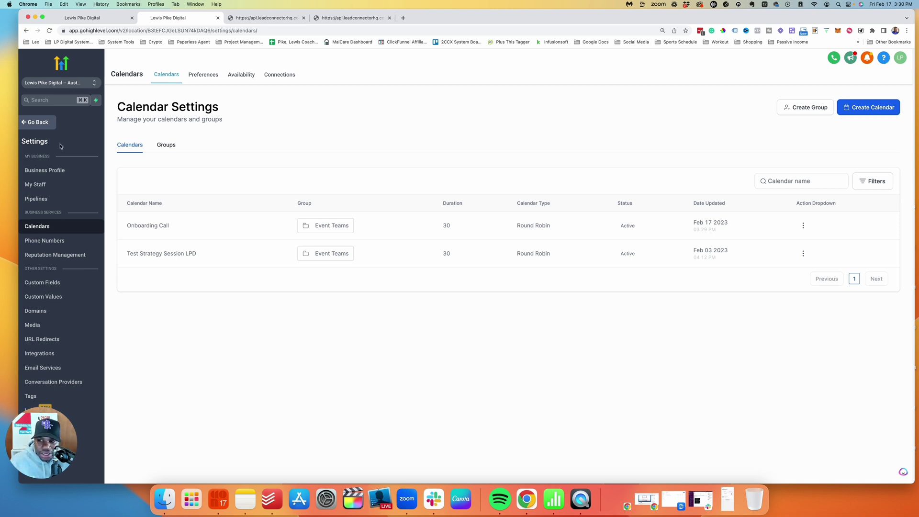
{"action": "left_click", "coordinate": [36, 123]}
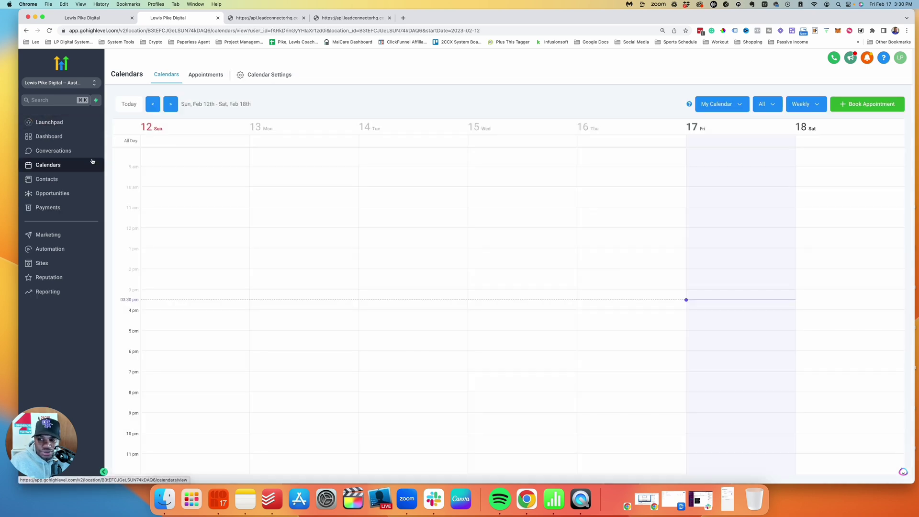